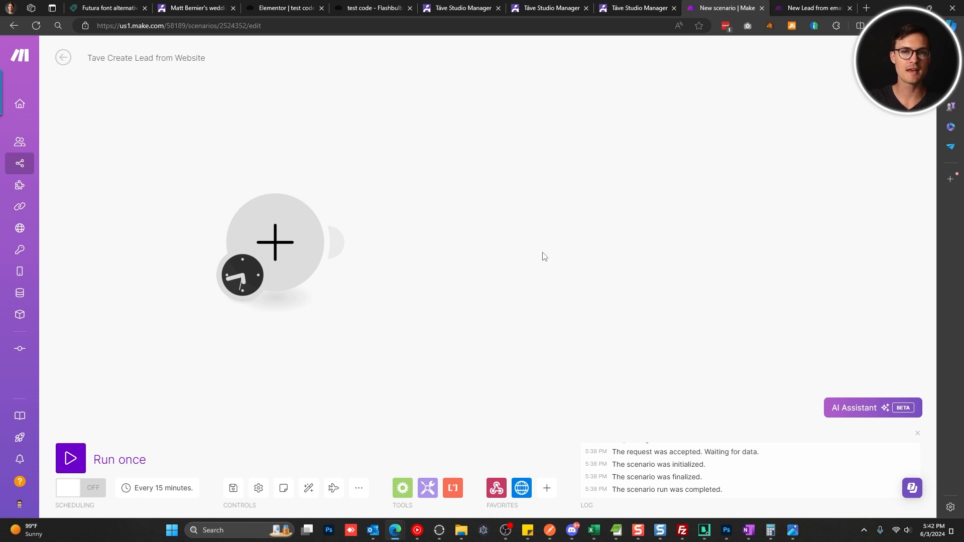
Switch to the live 'test code' page showing the website's lead form.
click(370, 4)
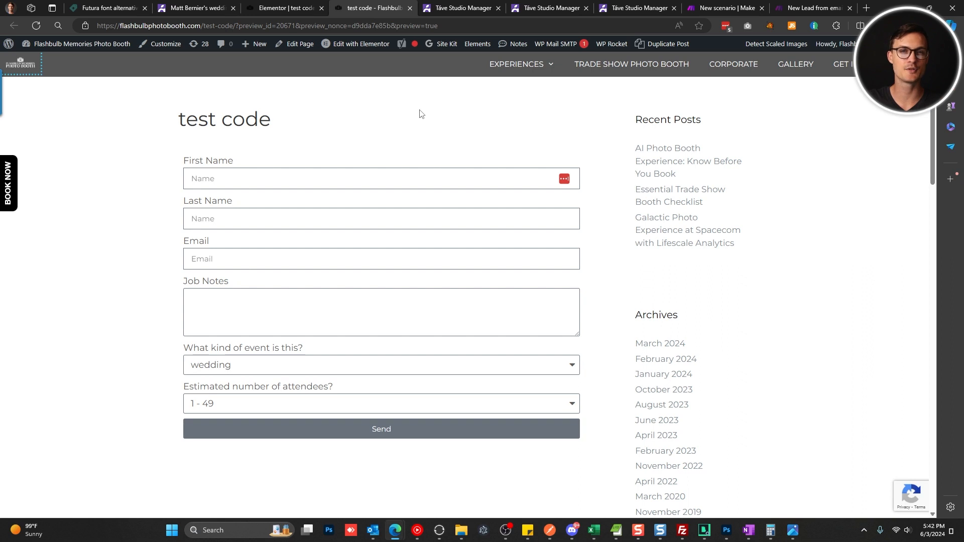
Open the test code form in the Elementor editor and expand its Webhook section.
click(298, 5)
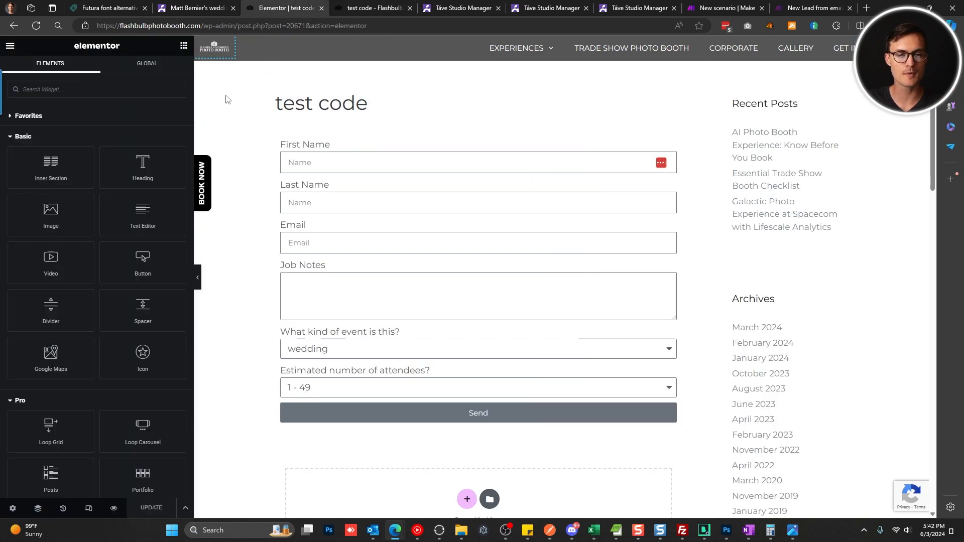
click(374, 185)
scroll(82, 324, down, 1)
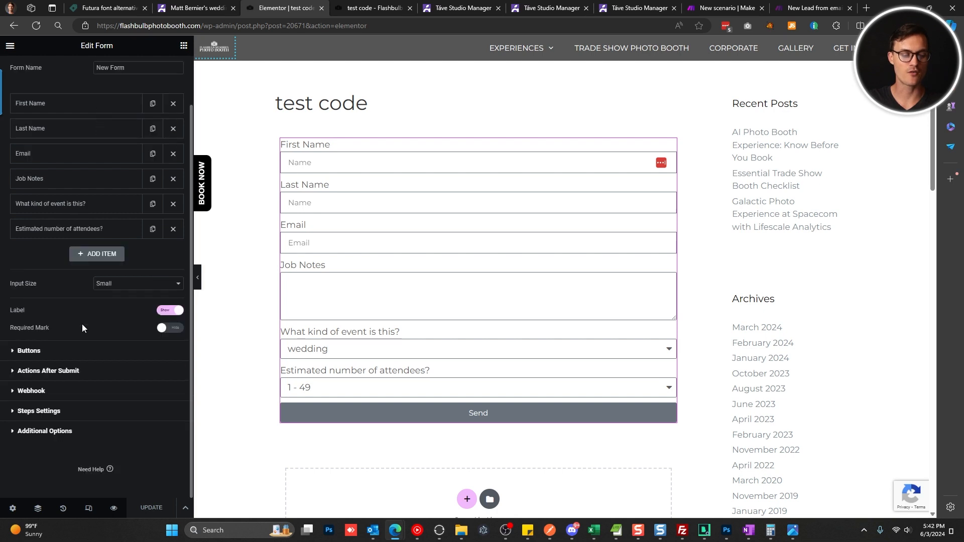
click(58, 392)
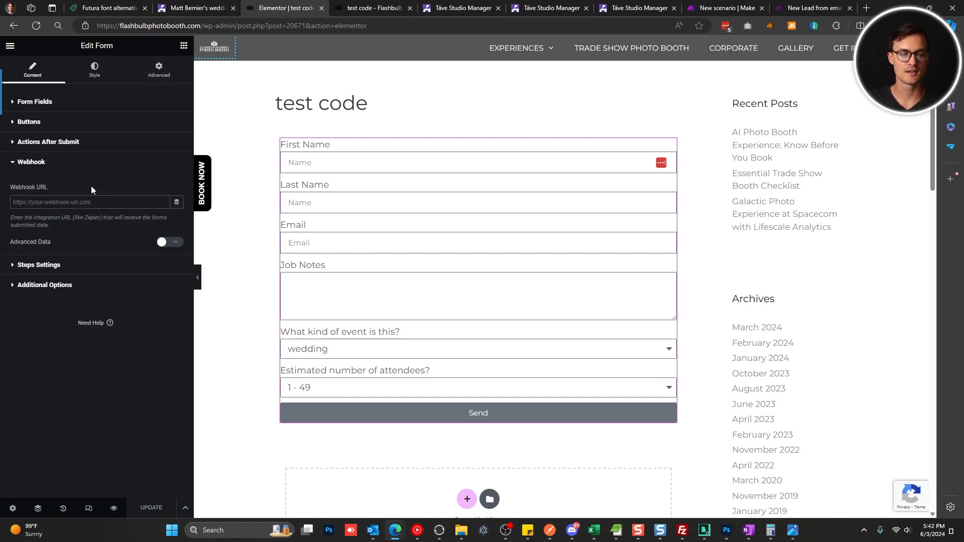
Review the Actions After Submit list and the Webhook URL, then go to Táve's settings.
click(89, 143)
click(48, 175)
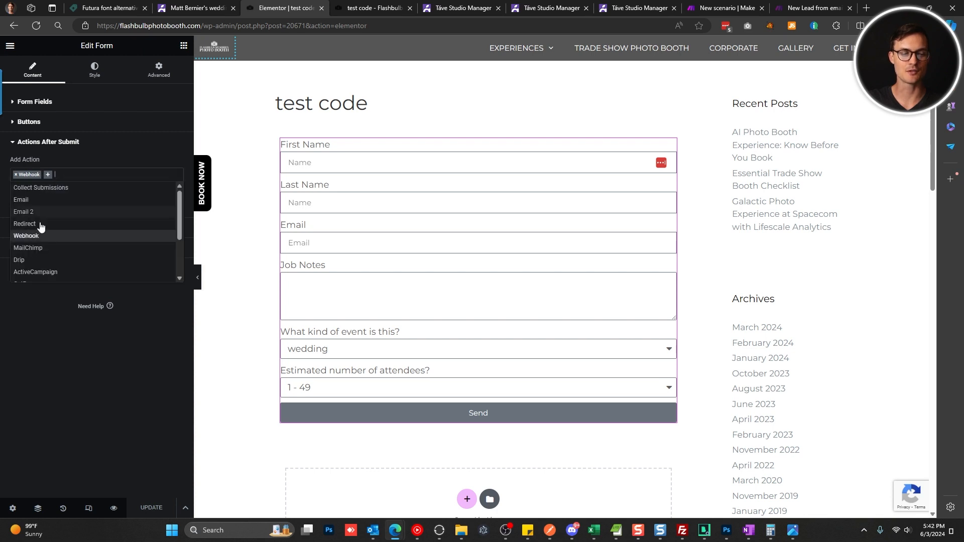
click(90, 142)
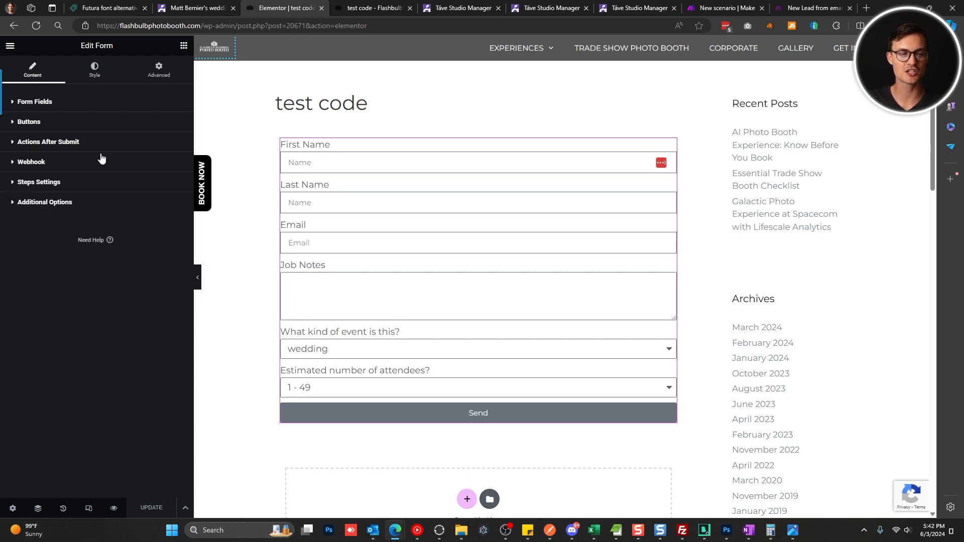
click(83, 163)
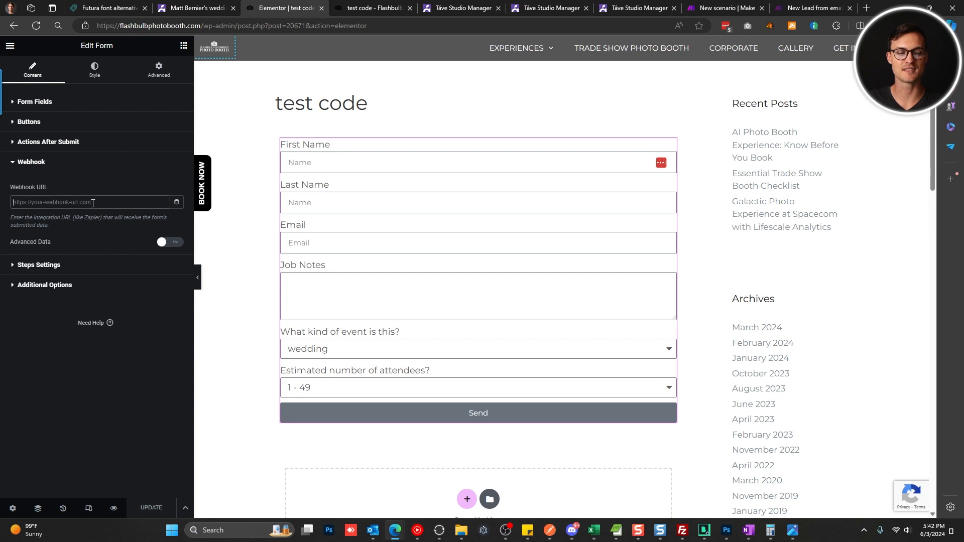
click(107, 169)
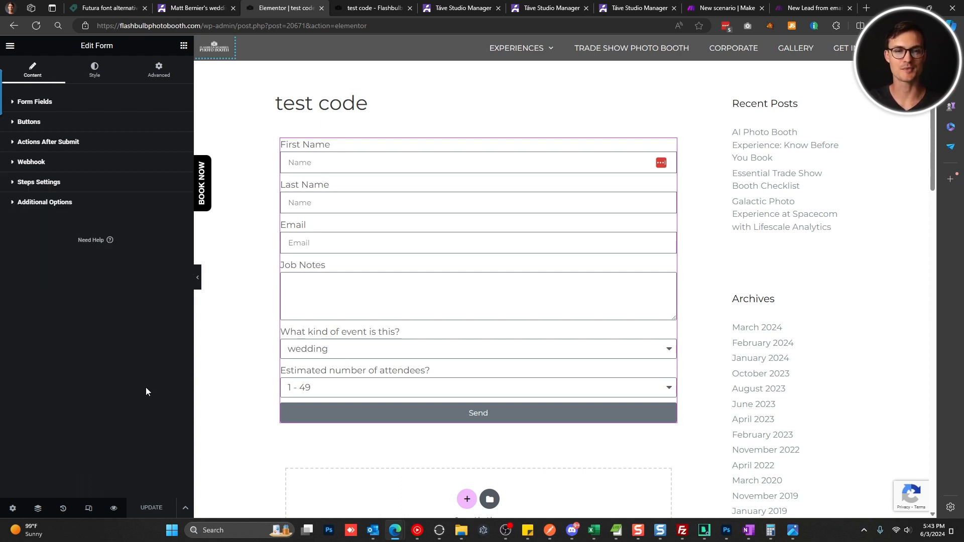
click(634, 8)
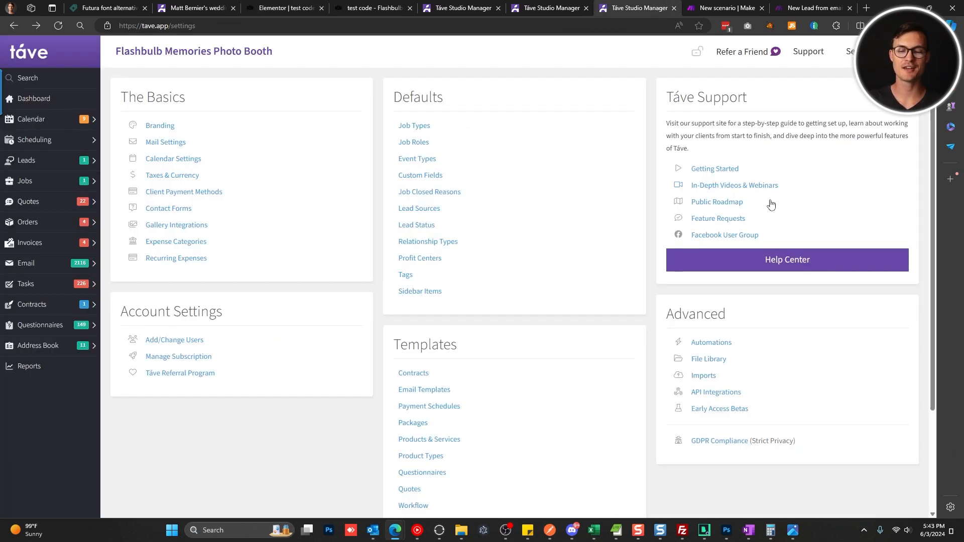
Open Táve's API Integrations new-lead field documentation and review the SecretKey field.
click(731, 394)
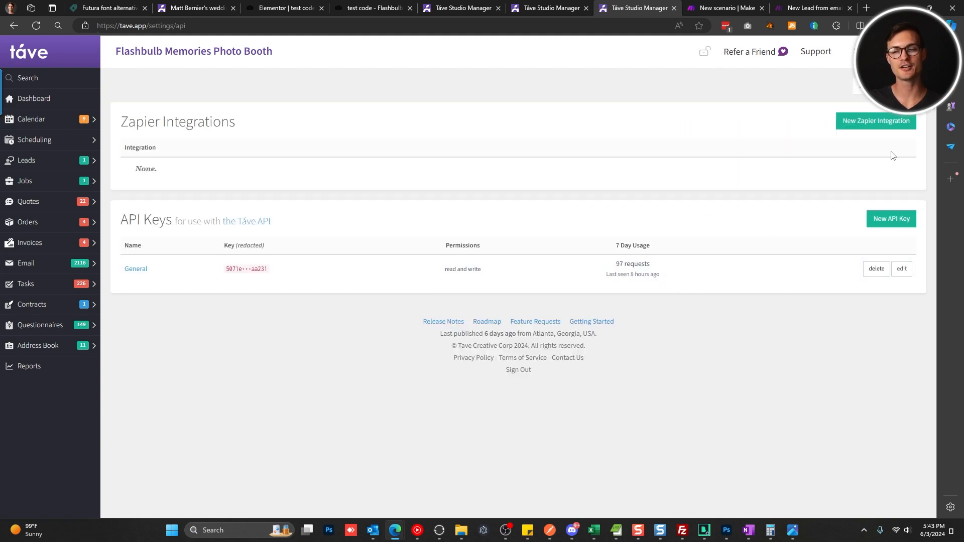
click(883, 86)
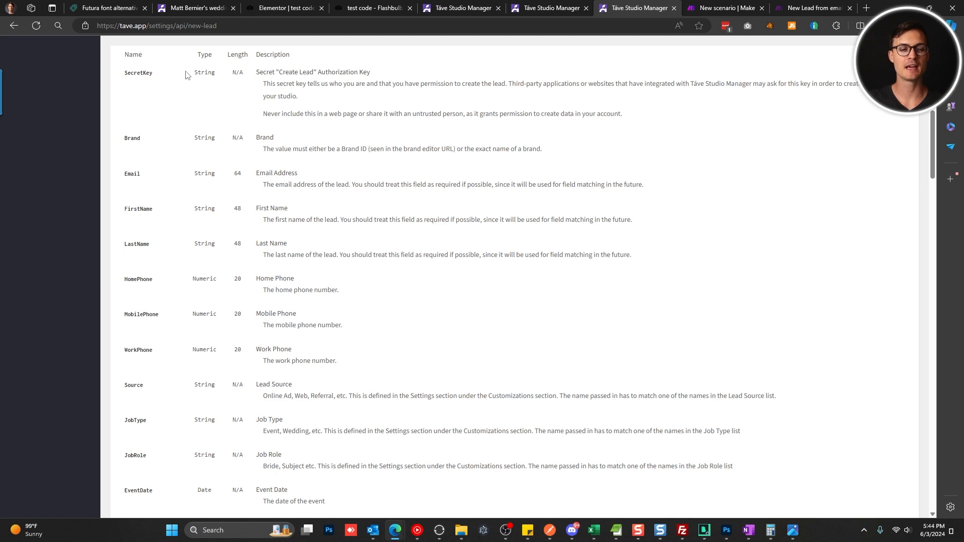
double_click(149, 72)
drag(263, 72, 372, 84)
click(285, 129)
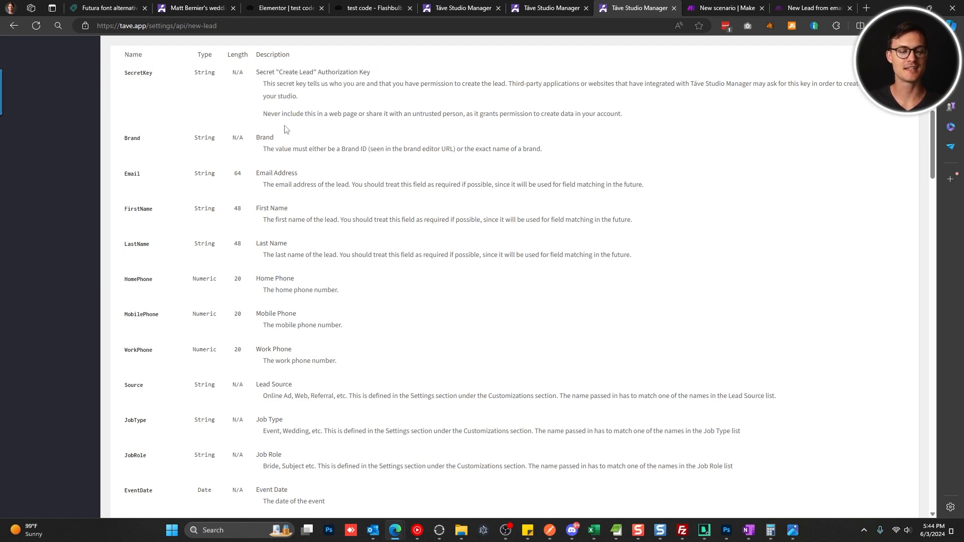
scroll(219, 260, down, 8)
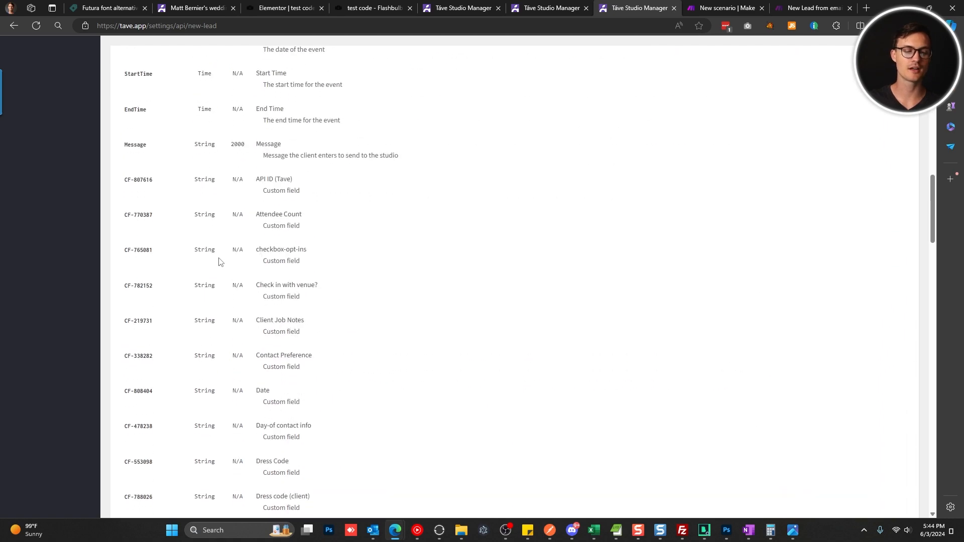
Locate the Client Job Notes custom field ID CF-219731, then return to the form editor.
triple_click(145, 322)
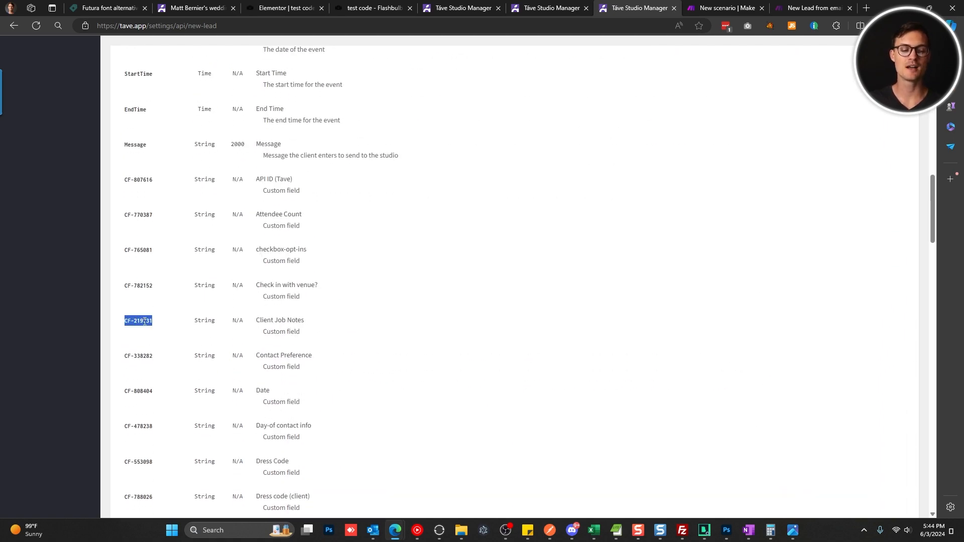
triple_click(280, 321)
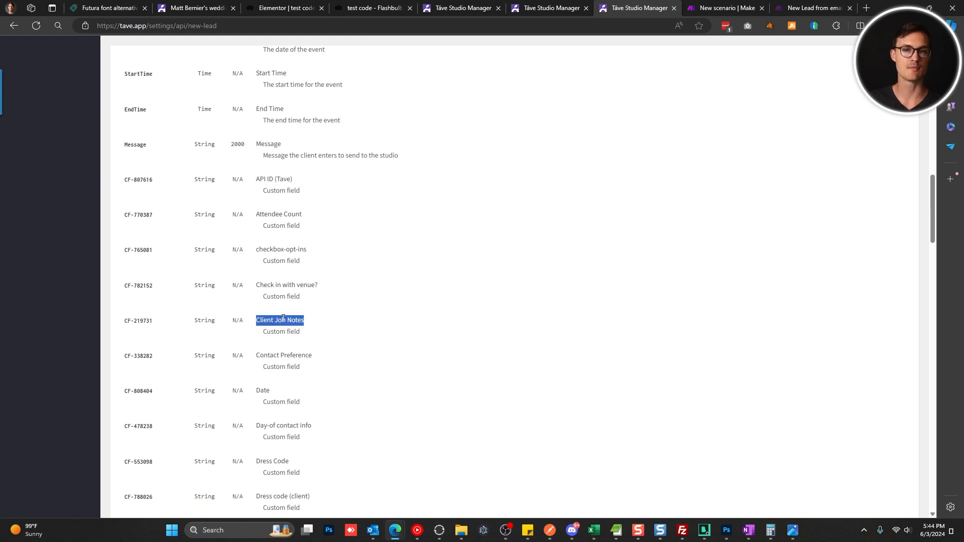
scroll(298, 317, down, 2)
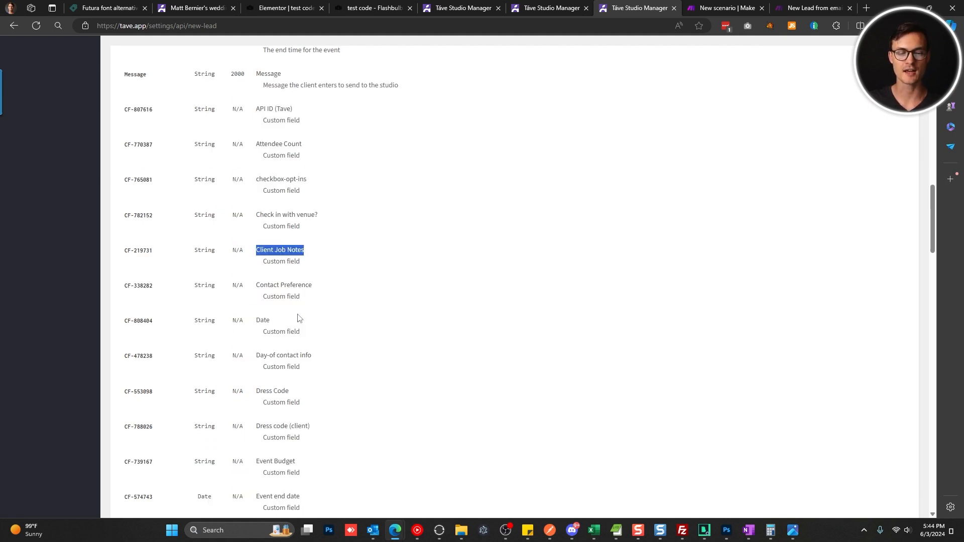
scroll(298, 317, up, 10)
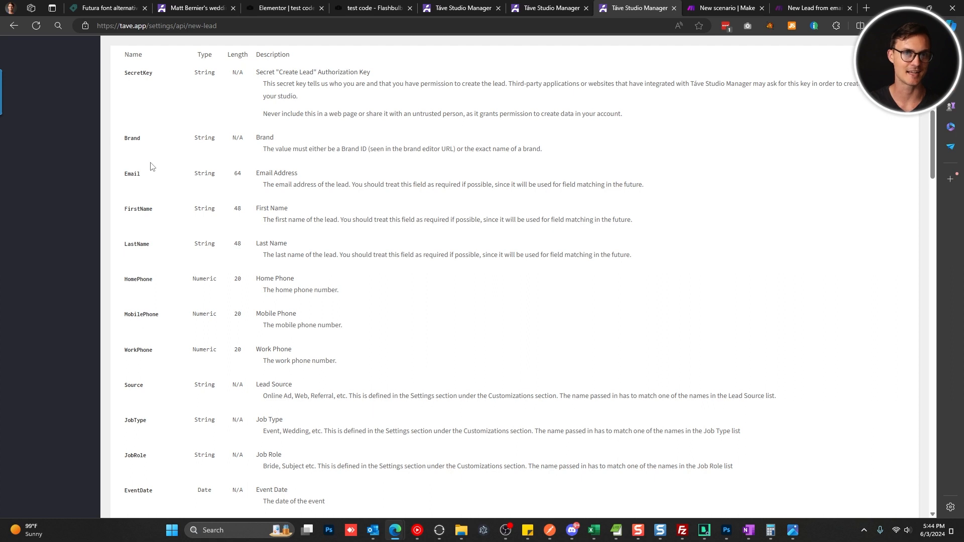
click(292, 8)
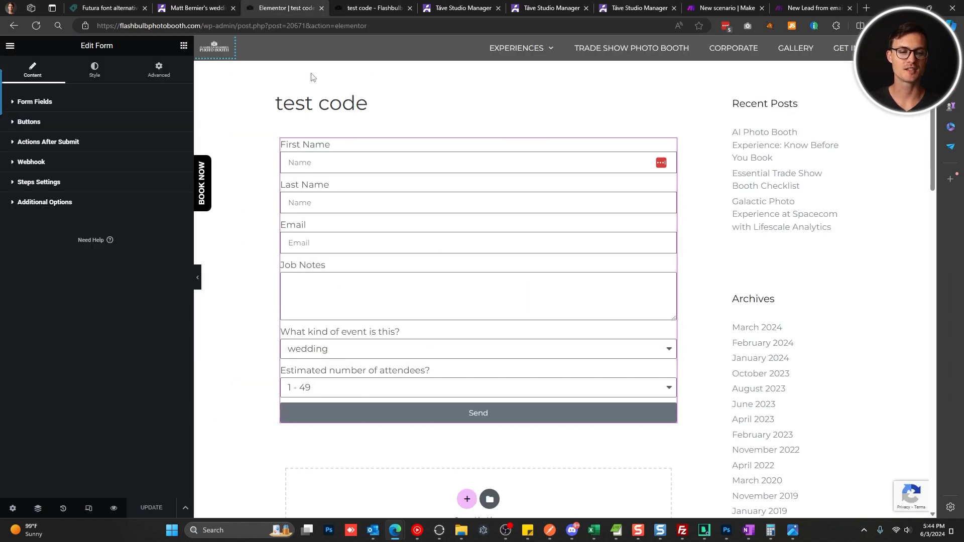
Preview the 'What kind of event is this?' dropdown choices, then view Táve's Job Types list.
click(133, 106)
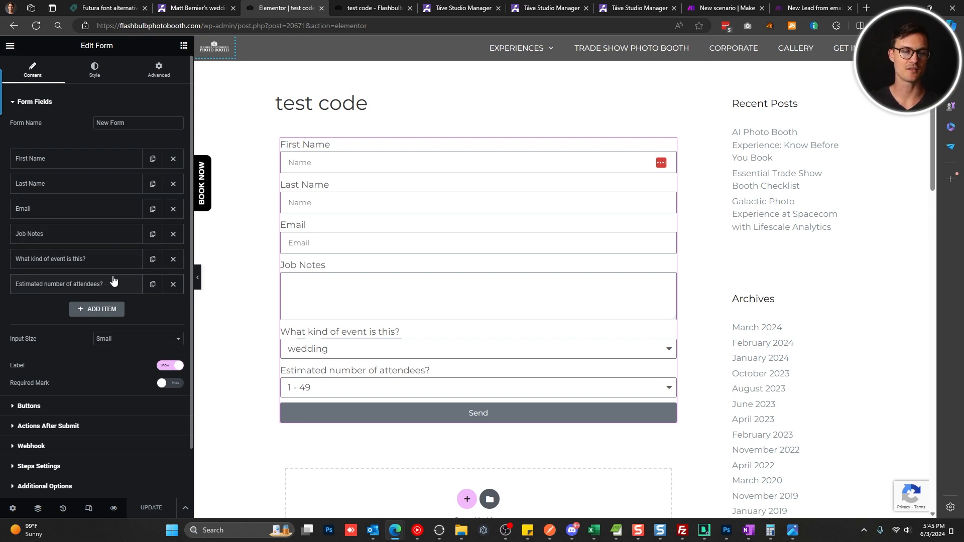
scroll(119, 108, down, 3)
click(119, 108)
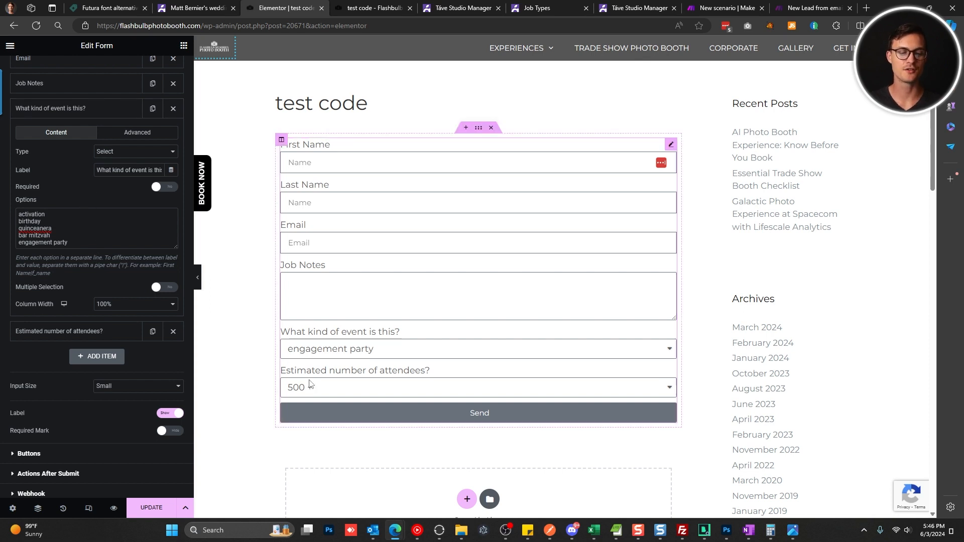
click(353, 353)
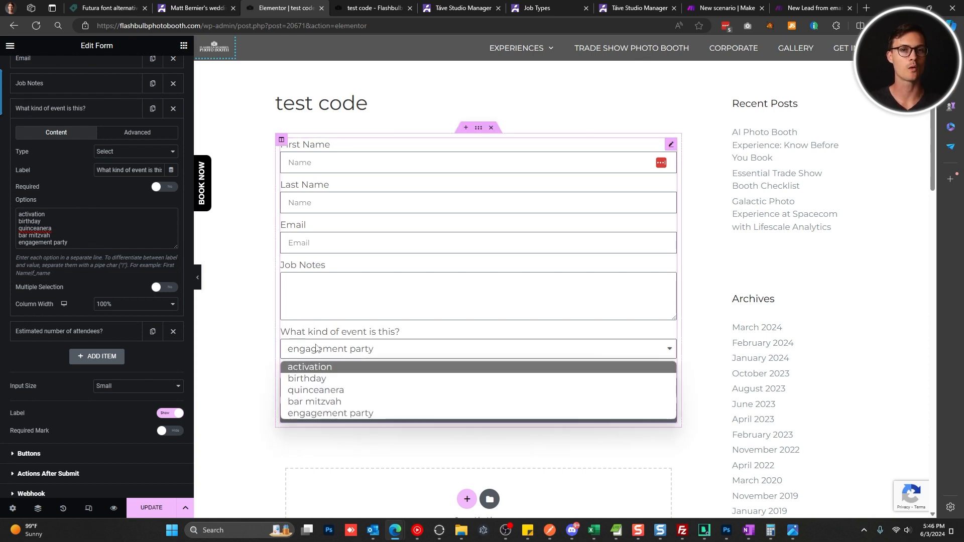
click(354, 345)
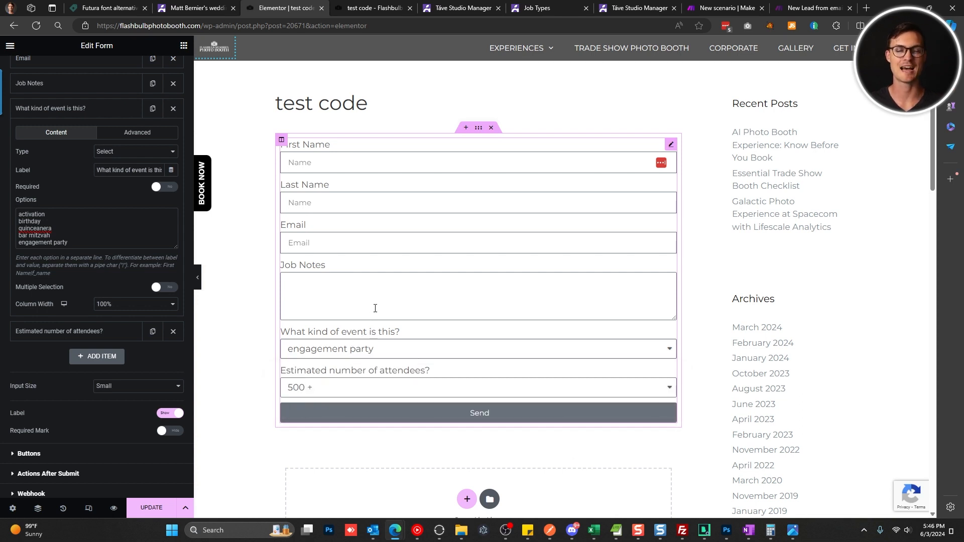
click(573, 5)
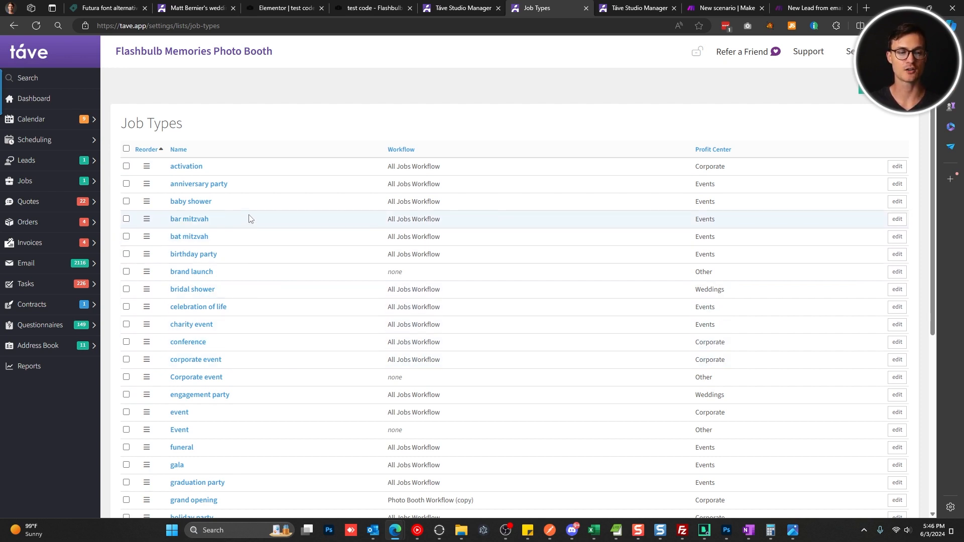
Check the event field's input type and select its five event options in Elementor.
click(285, 8)
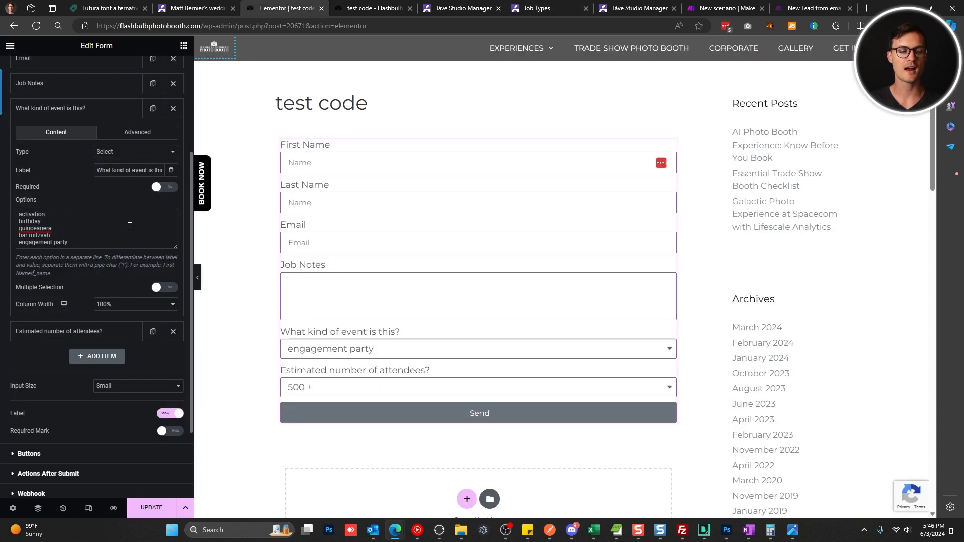
click(149, 151)
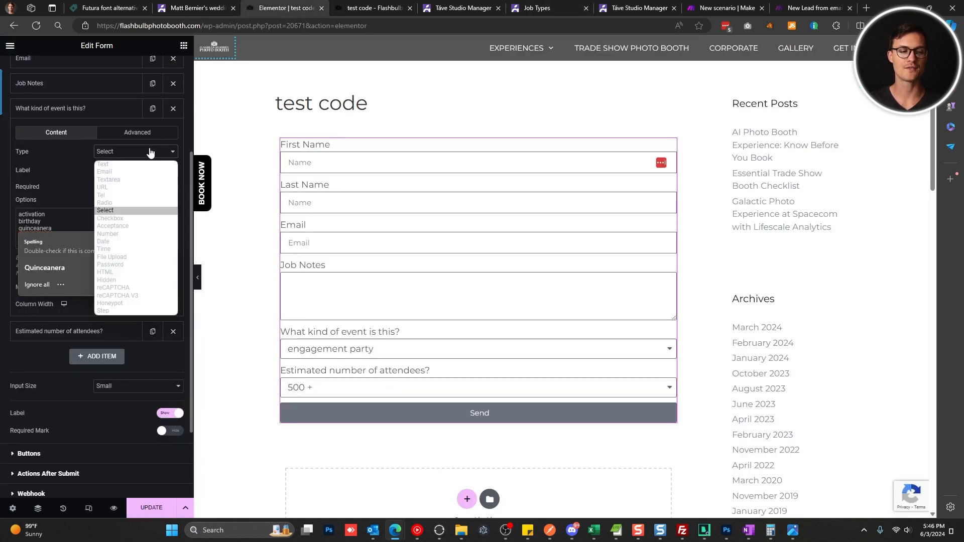
click(140, 215)
drag(80, 210, 27, 208)
drag(93, 243, 10, 211)
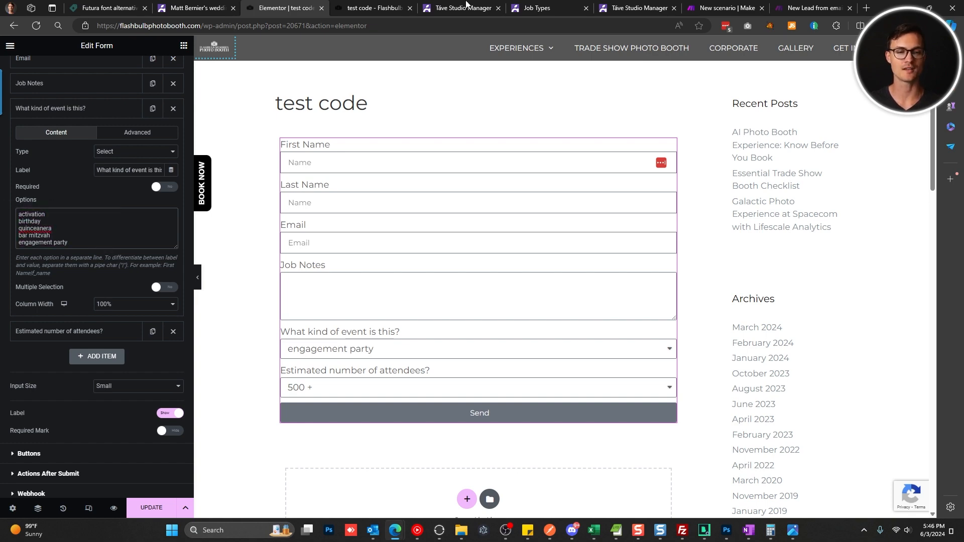
Scan Táve's Job Types list, then return to Elementor and collapse the event type field.
click(536, 8)
scroll(366, 168, down, 5)
scroll(308, 222, up, 5)
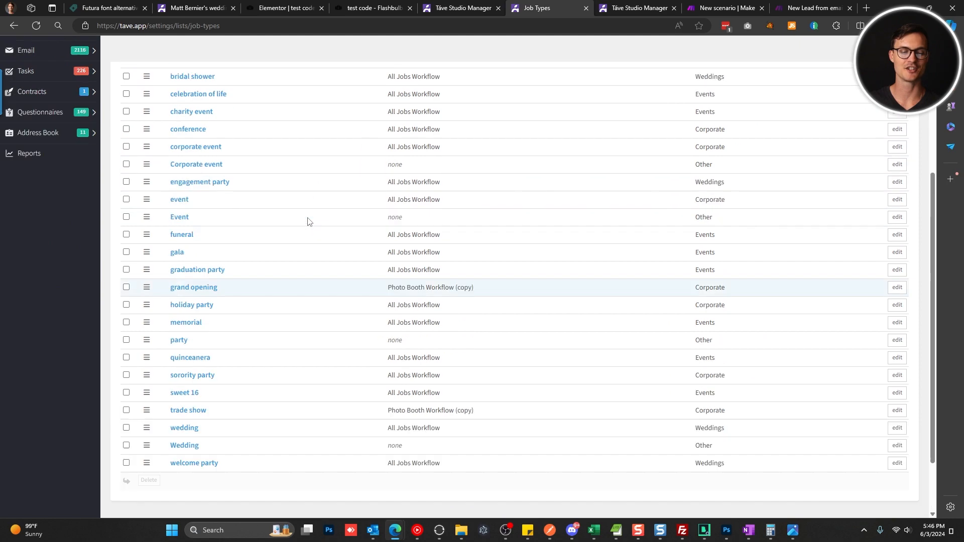
click(221, 8)
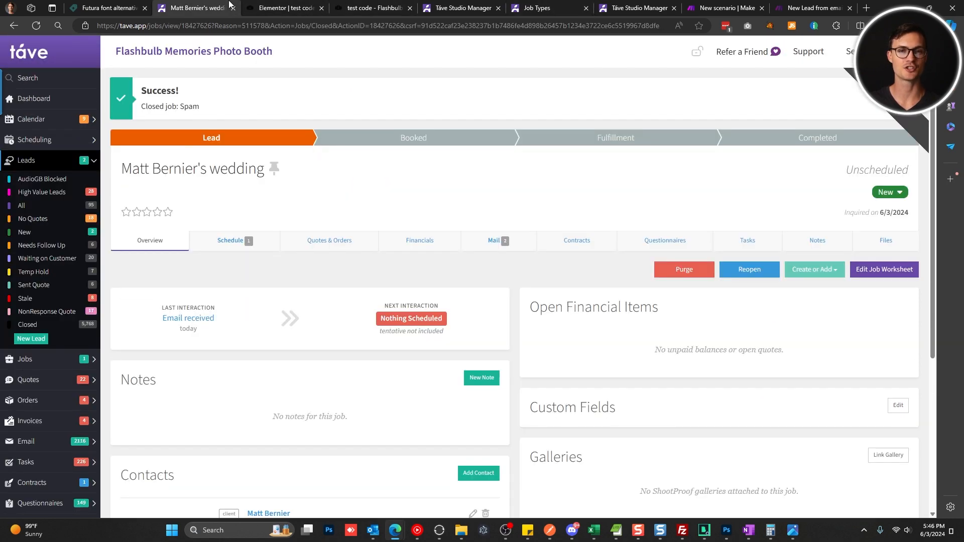
click(276, 5)
click(116, 109)
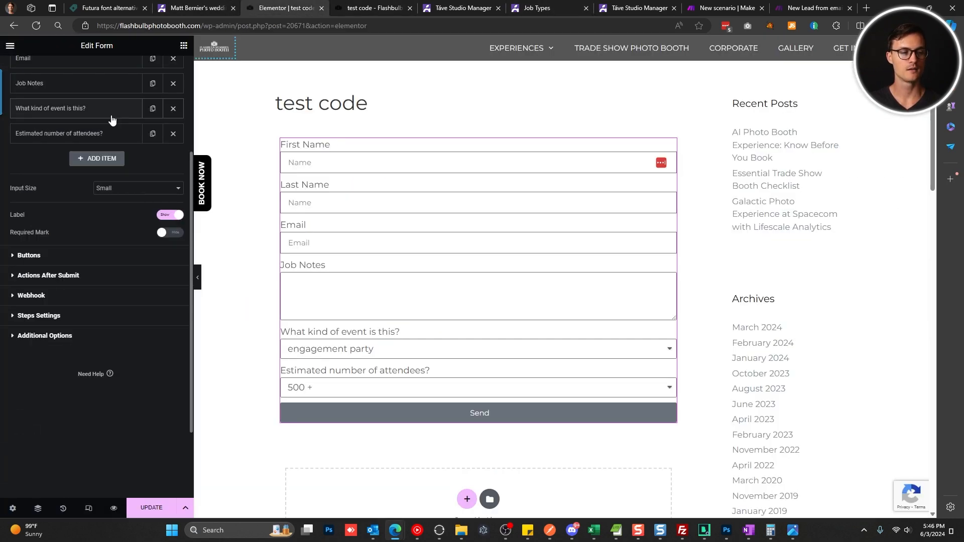
Open the Elementor attendee field and select all options in Táve's Attendee Count custom field.
click(120, 133)
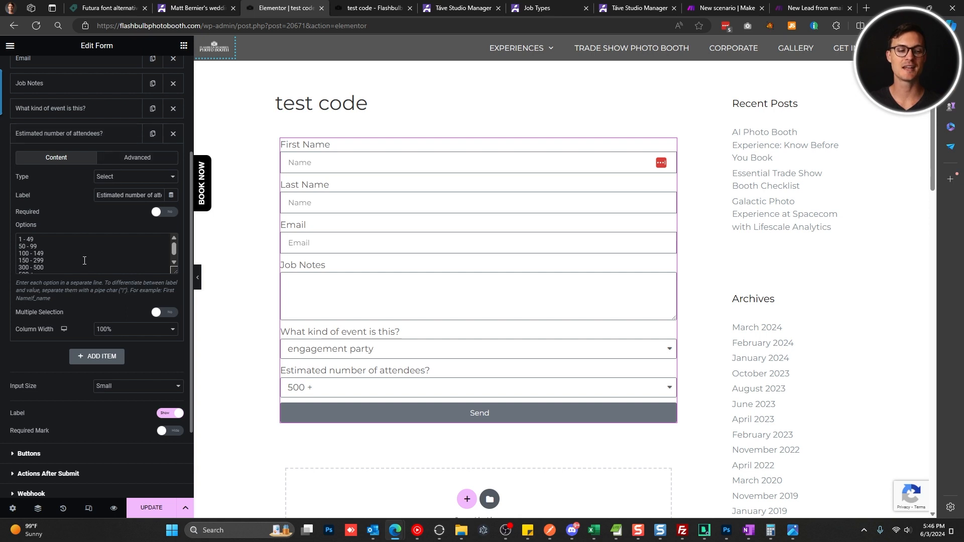
scroll(85, 264, down, 1)
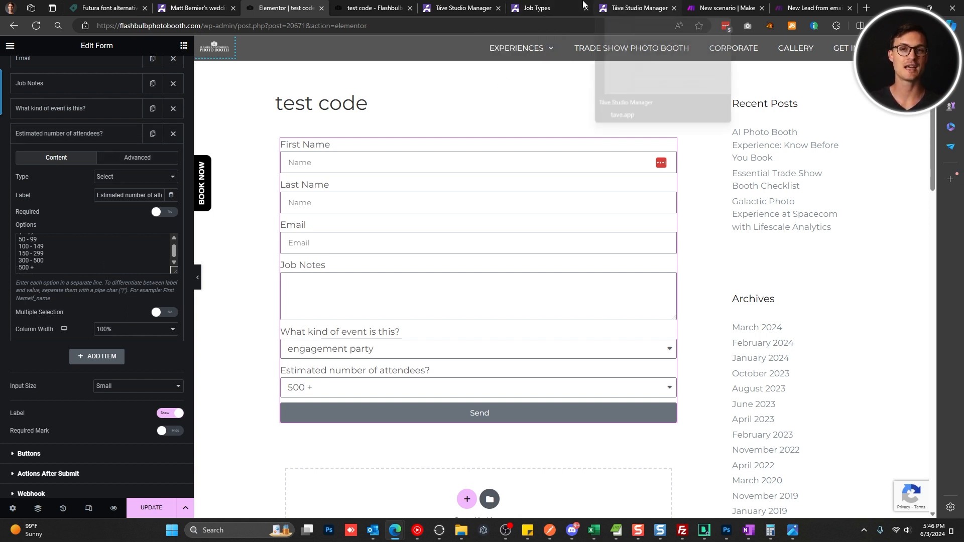
click(554, 5)
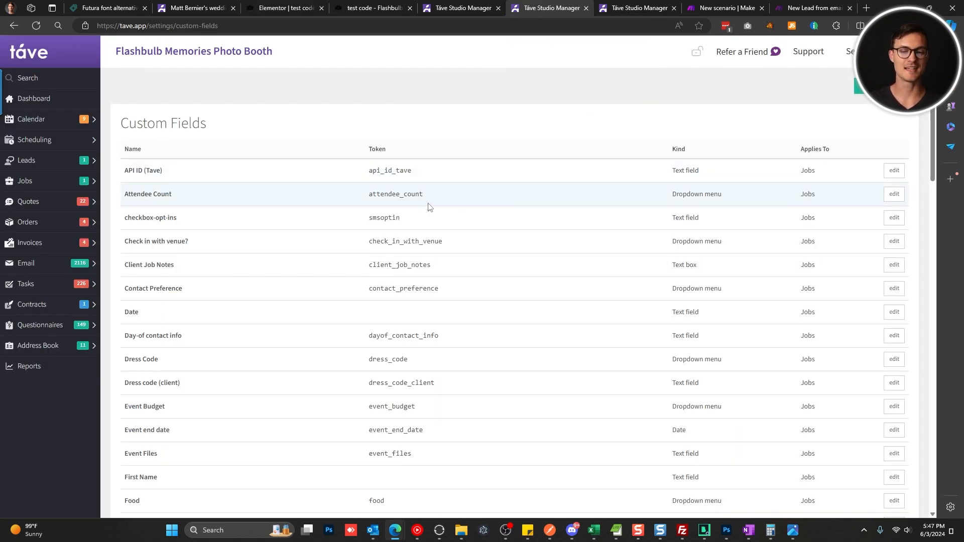
drag(425, 200, 367, 196)
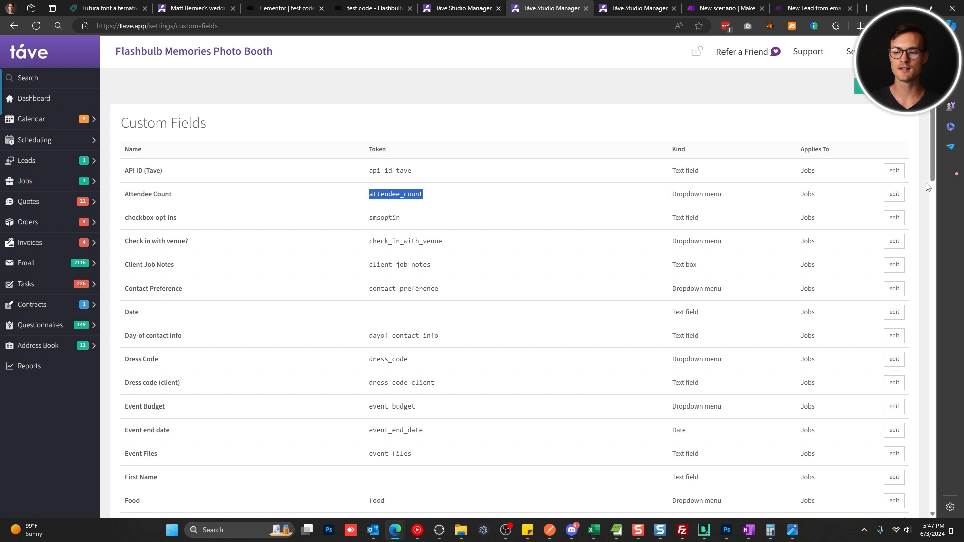
click(894, 194)
click(214, 358)
key(ctrl+a)
key(ctrl+c)
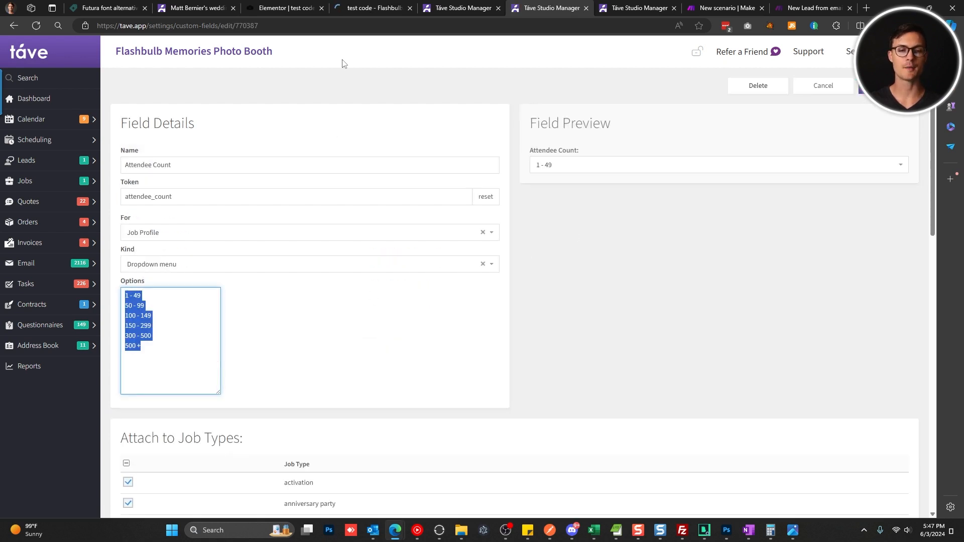
Replace the Elementor attendee options with Táve's Attendee Count list, keeping the Select type.
click(362, 7)
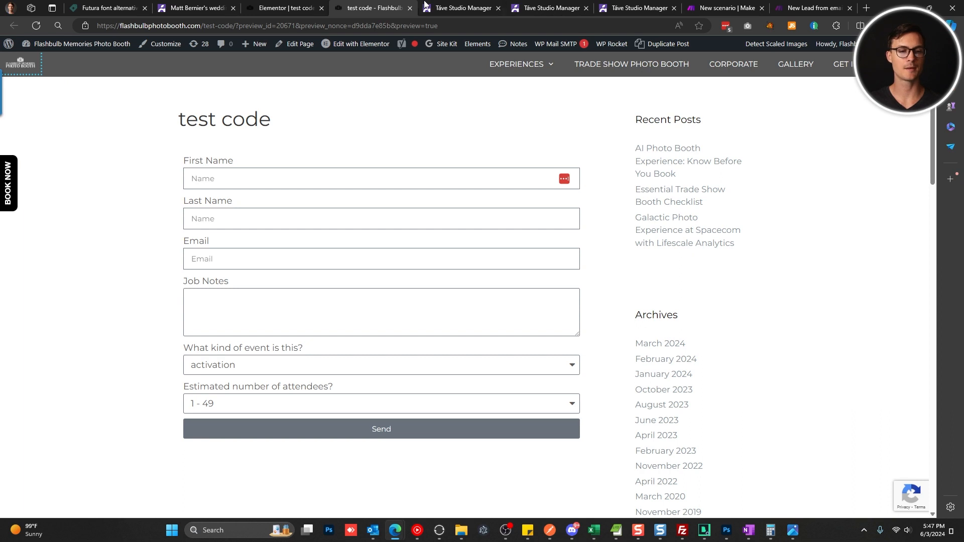
click(307, 5)
click(137, 262)
key(ctrl+a)
key(ctrl+v)
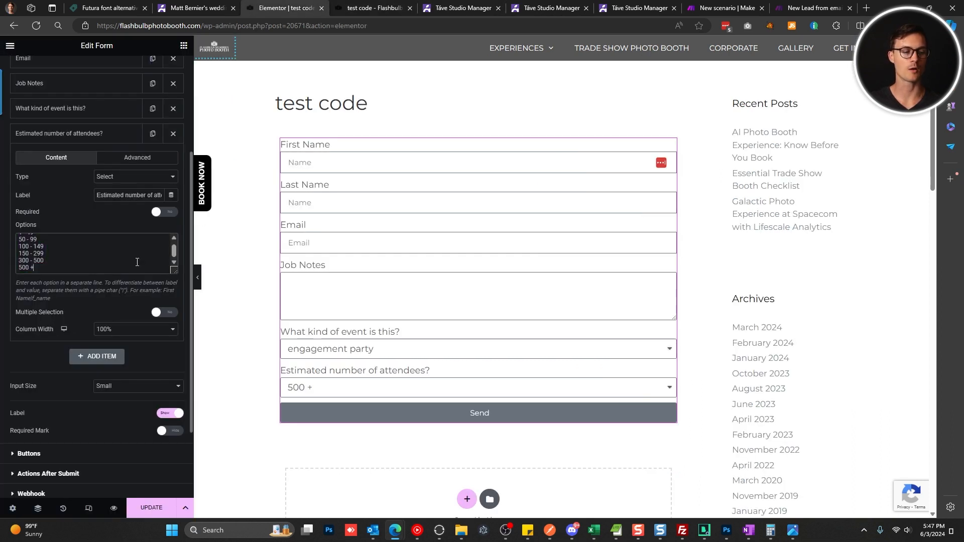
drag(171, 271, 171, 314)
click(161, 178)
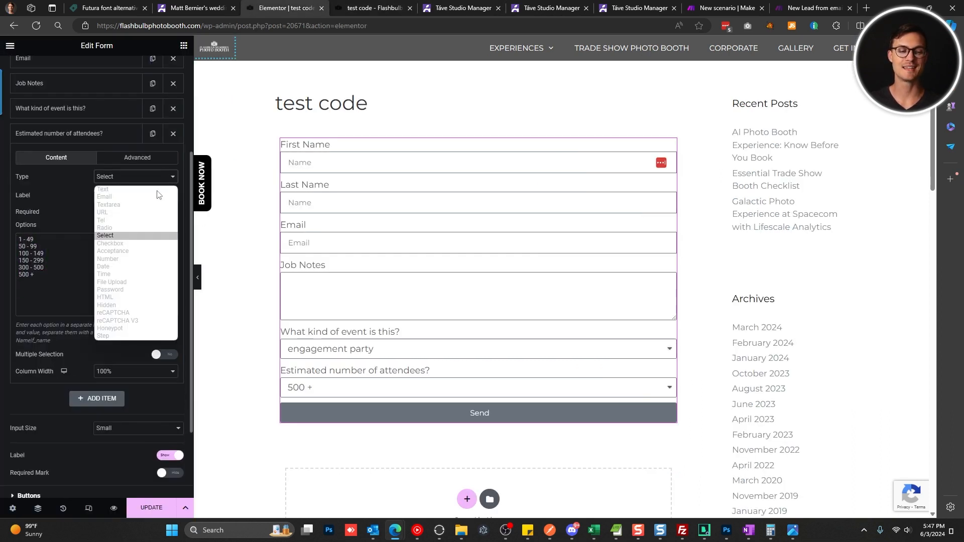
click(152, 234)
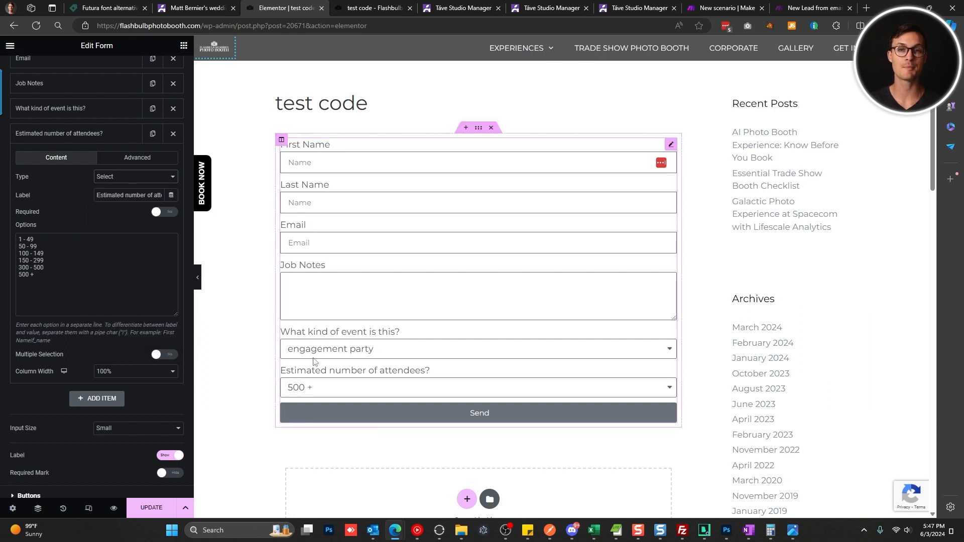
Preview the attendee choices and retype the last option as '500 +'.
click(329, 387)
drag(166, 327, 142, 288)
click(134, 288)
key(ctrl+a)
click(120, 281)
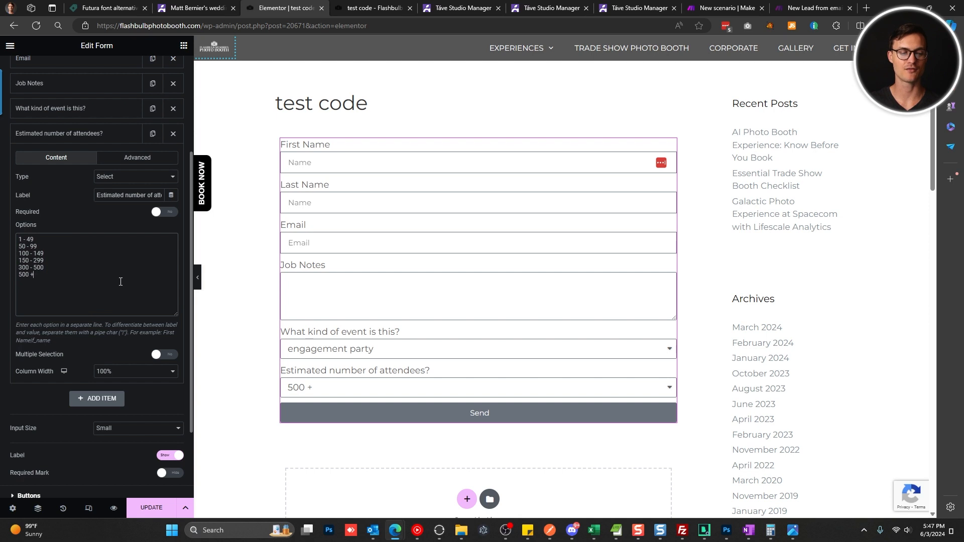
key(BackSpace)
key(BackSpace)
text(+..)
key(BackSpace)
key(BackSpace)
key(BackSpace)
text(+)
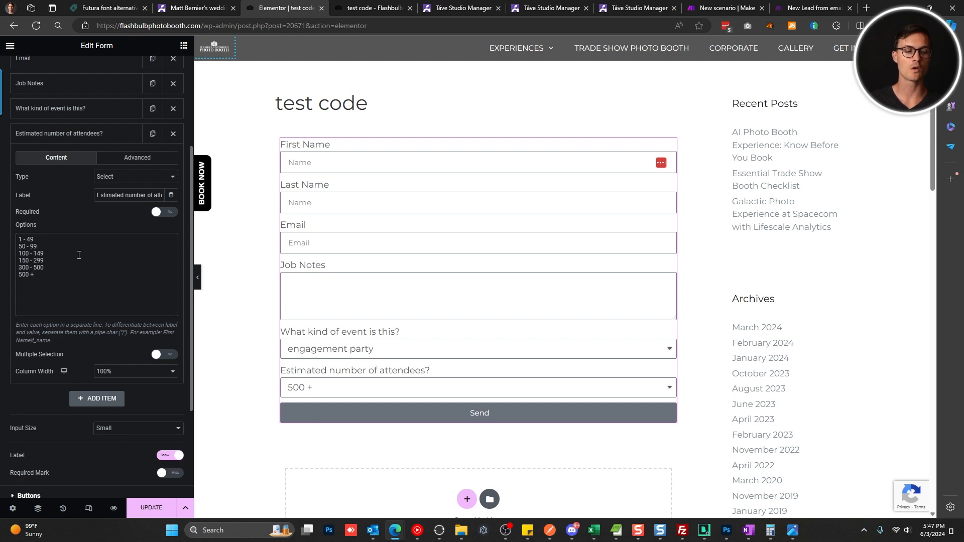
click(60, 259)
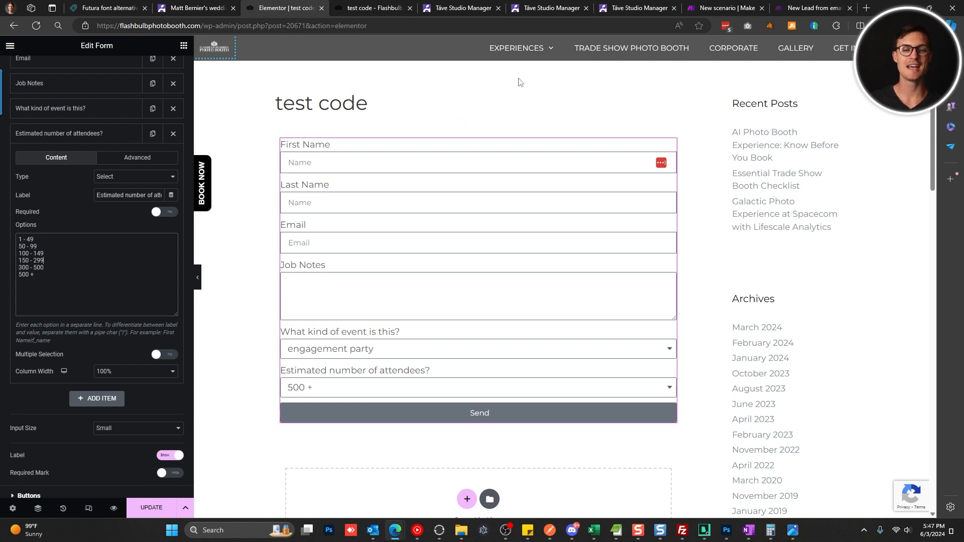
Recheck the attendee options, collapse the field, and compare against Táve's Attendee Count field.
mouse_move(532, 4)
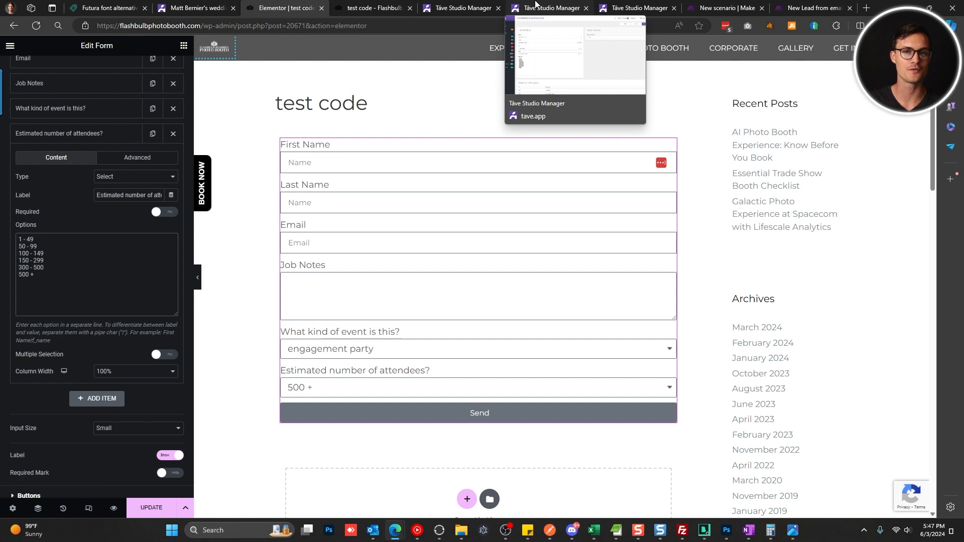
key(ctrl+a)
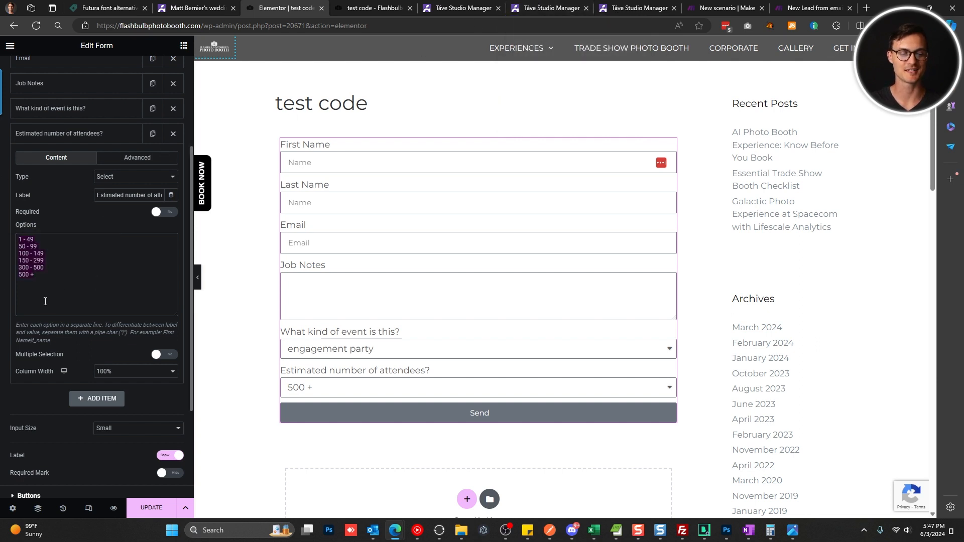
click(67, 279)
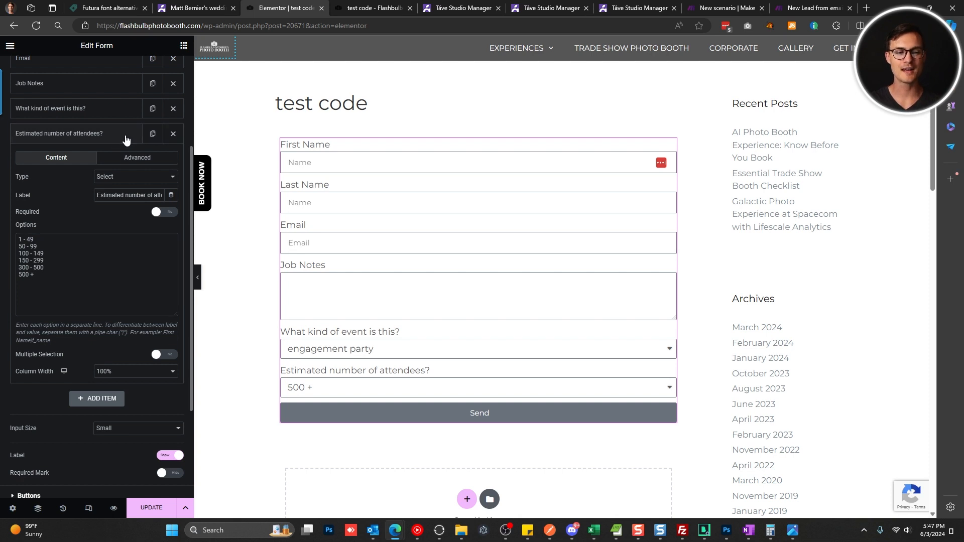
click(125, 135)
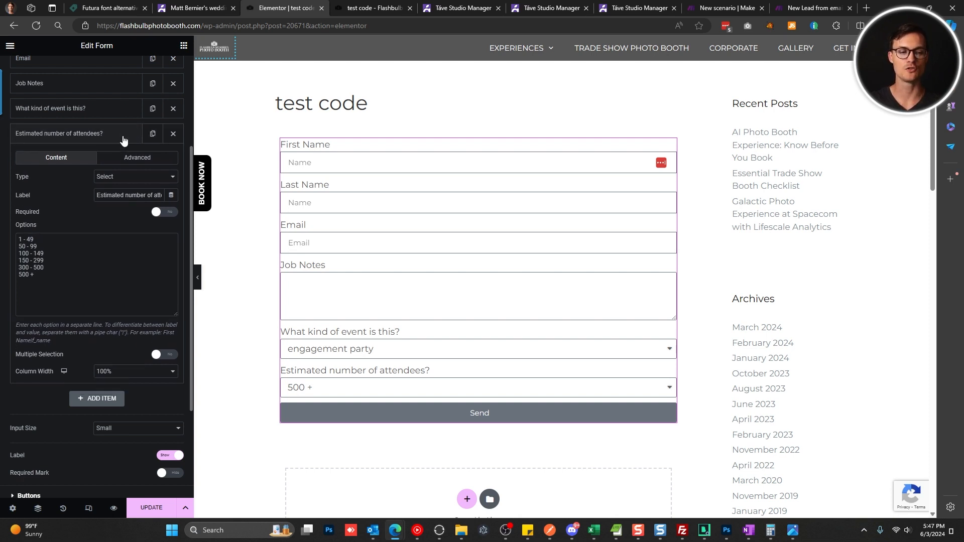
click(457, 8)
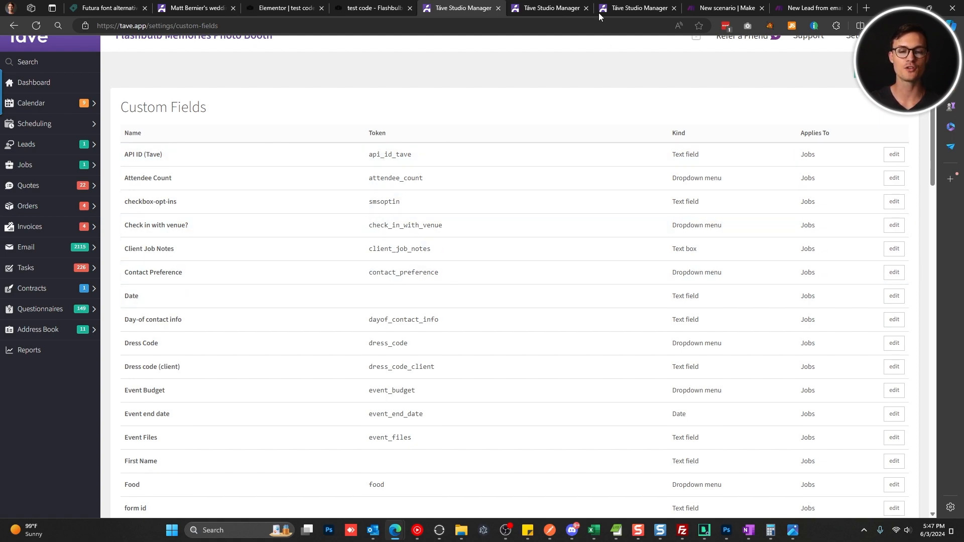
click(542, 6)
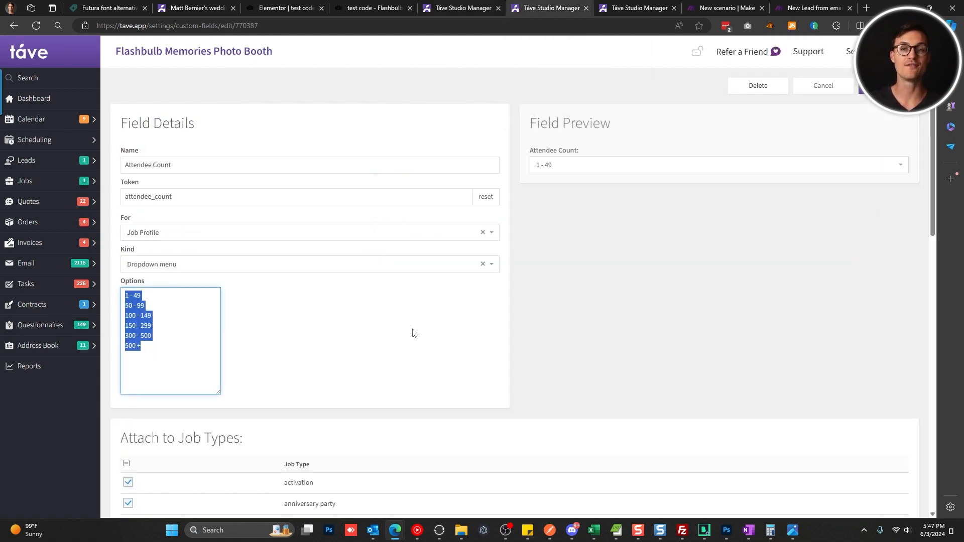
click(630, 6)
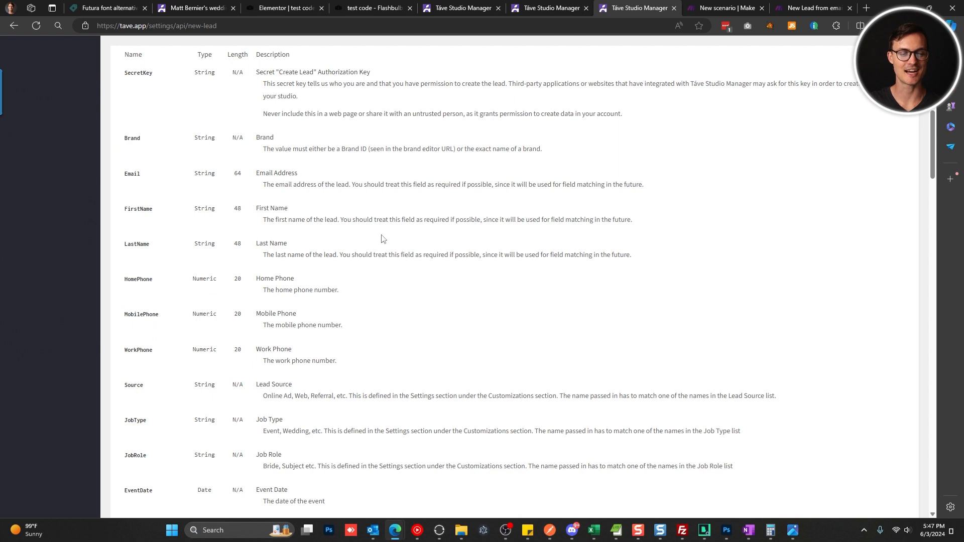
Expand the form's Webhook section and focus its blank Webhook URL field.
click(285, 7)
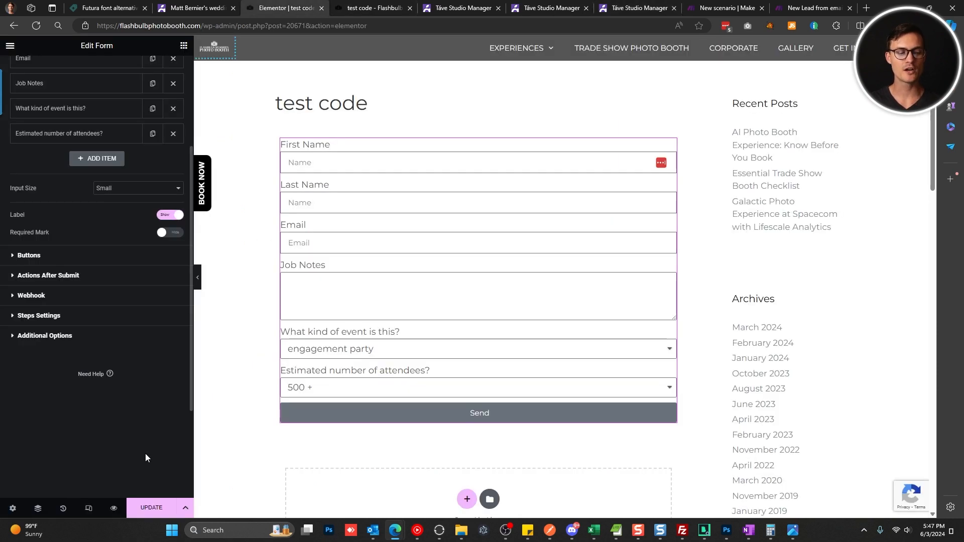
click(61, 295)
click(101, 203)
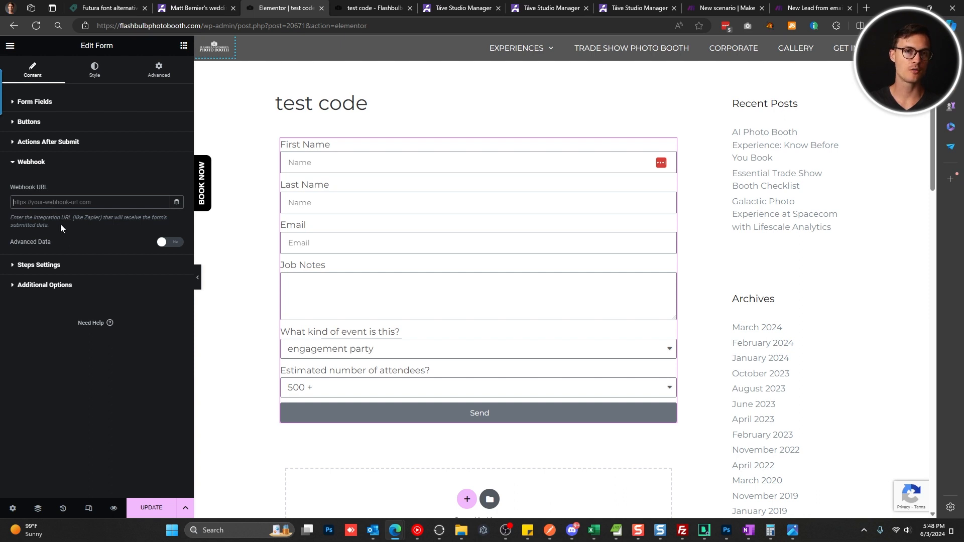
click(728, 5)
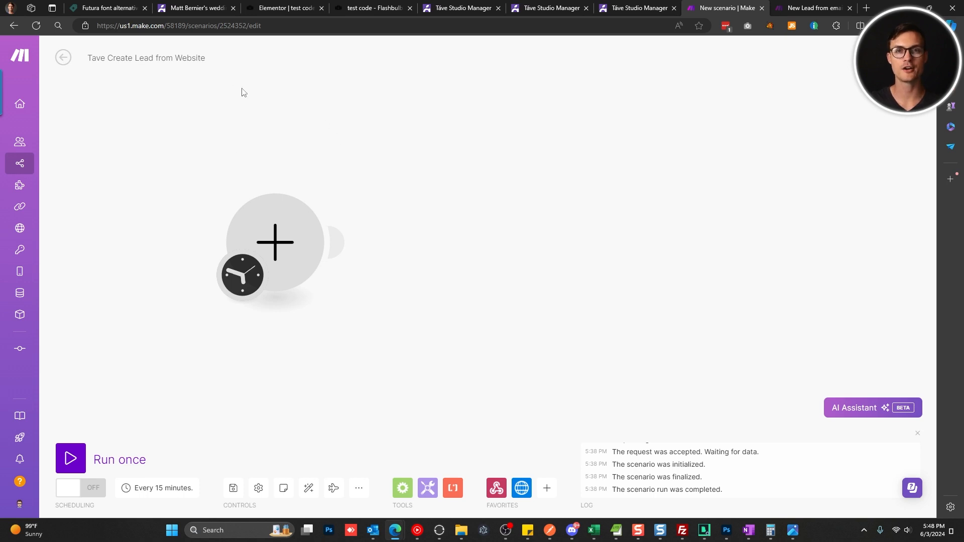
Add a Webhooks Custom webhook trigger named 'My site form (tave)'.
click(275, 243)
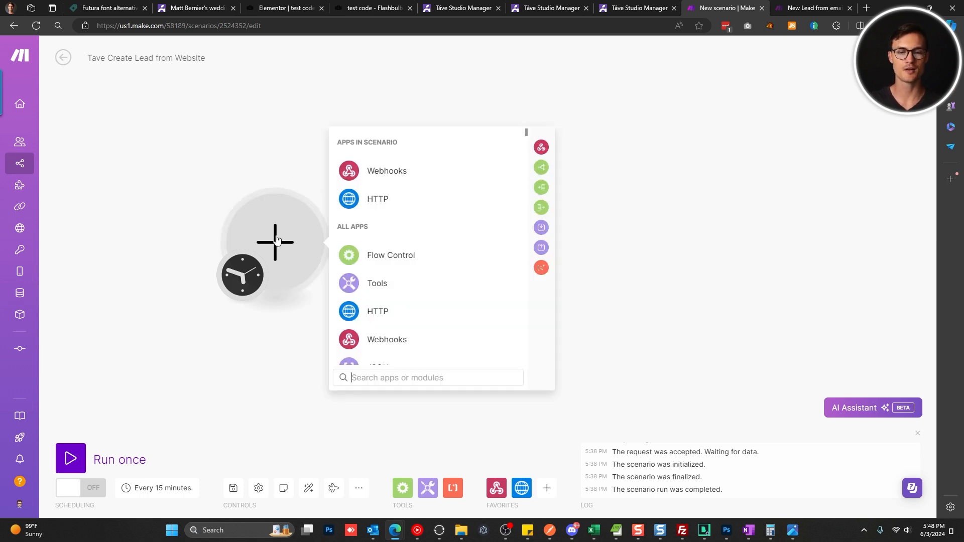
click(373, 171)
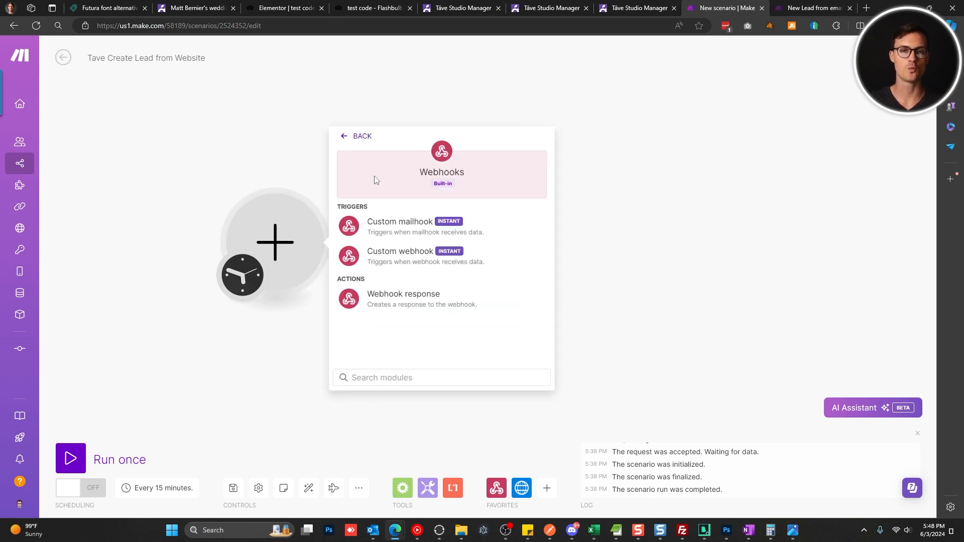
click(415, 266)
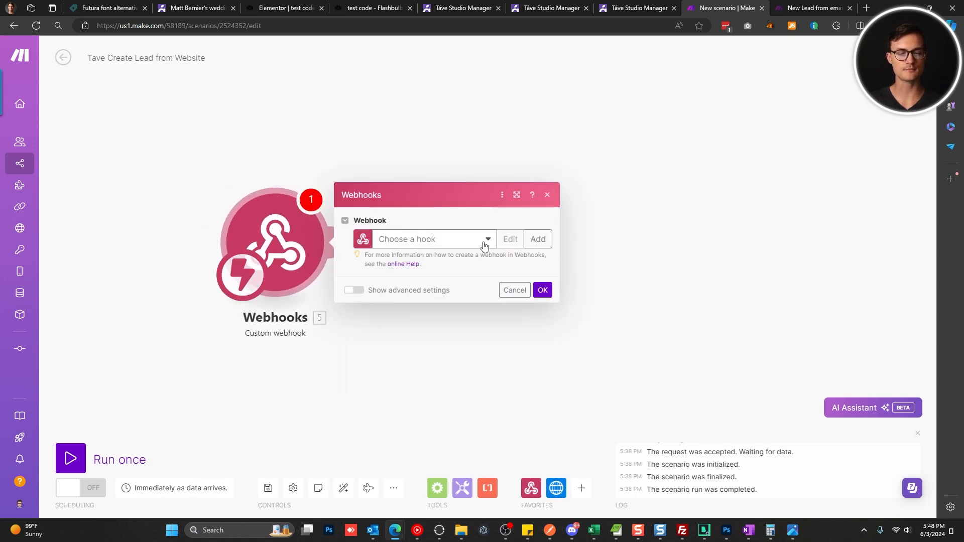
click(536, 239)
click(626, 197)
double_click(626, 197)
triple_click(627, 196)
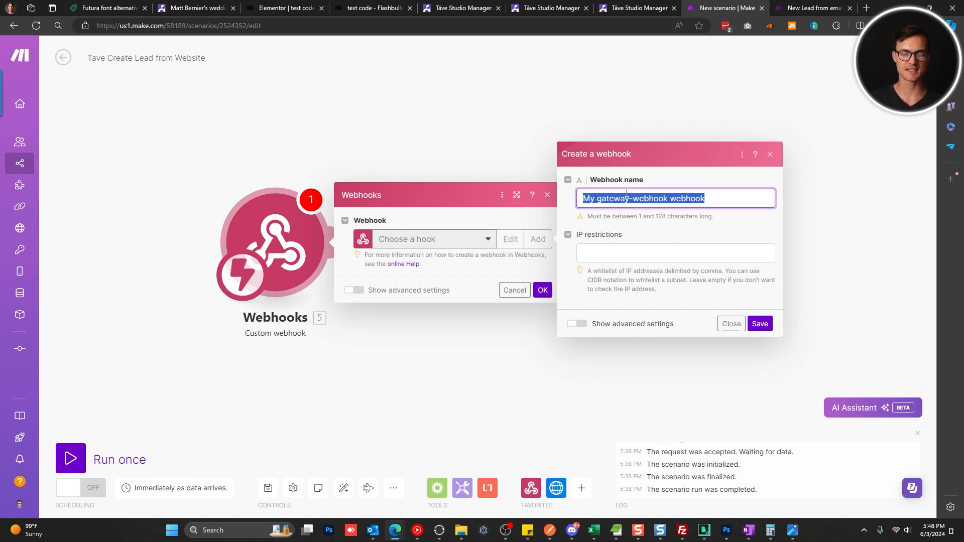
text(My site form (tave)
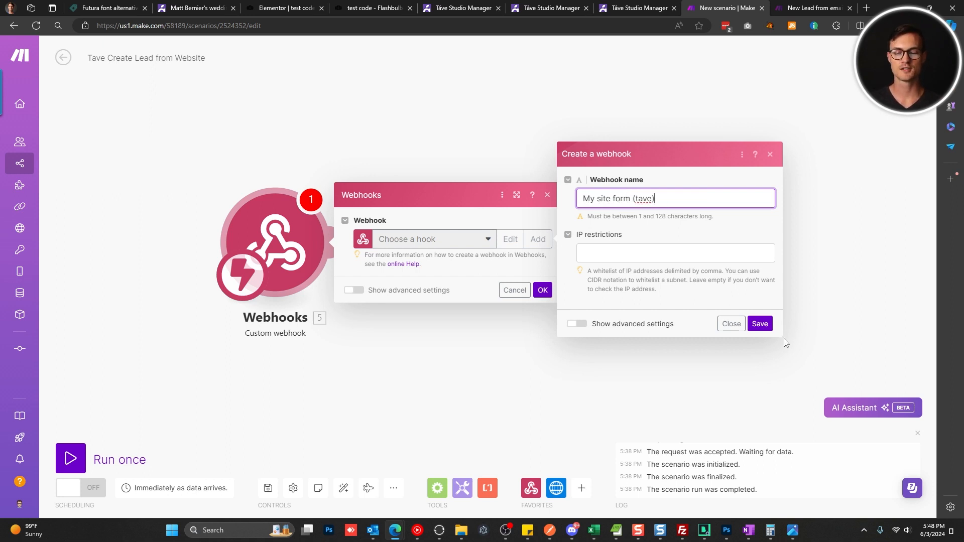
click(761, 324)
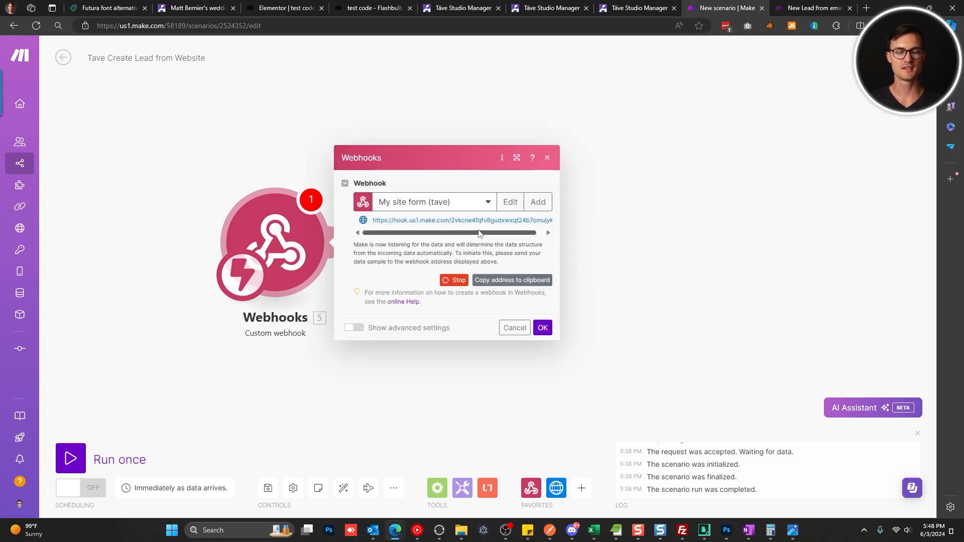
Paste the webhook address into Elementor's Webhook URL and save the form.
click(498, 284)
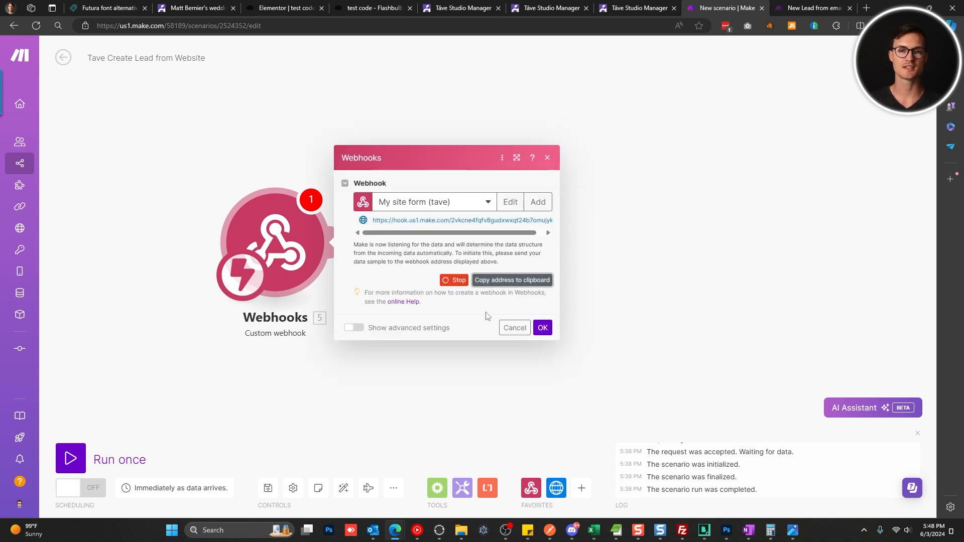
click(275, 5)
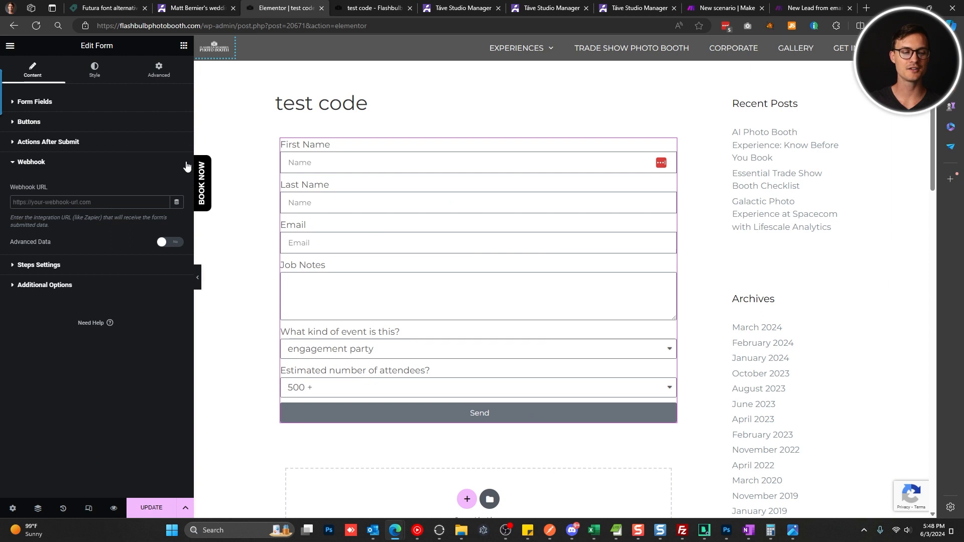
click(85, 202)
key(ctrl+v)
click(84, 186)
click(151, 508)
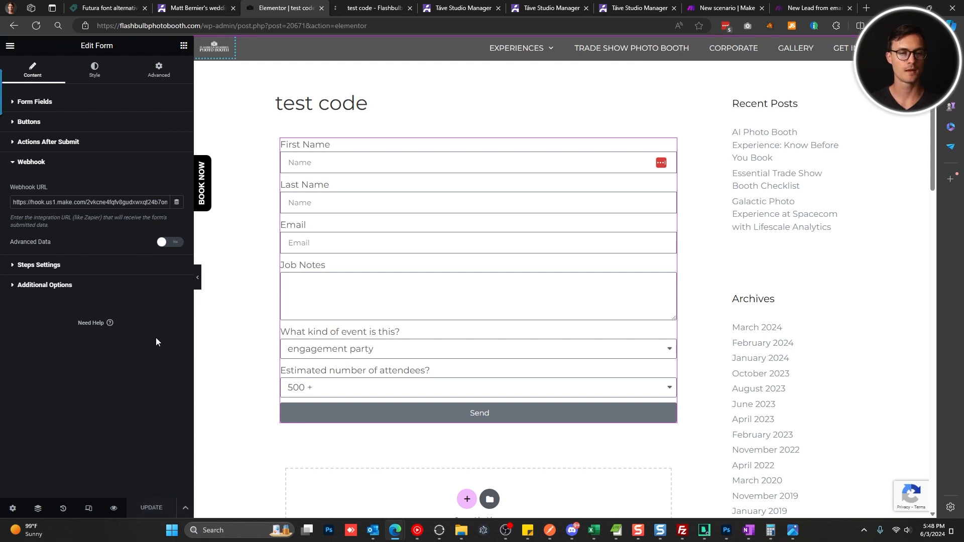
click(709, 6)
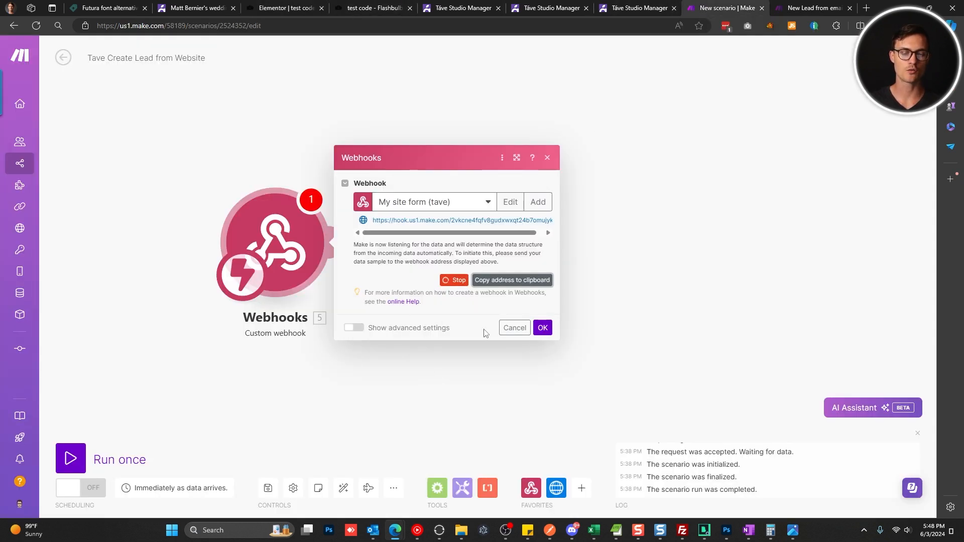
Run the scenario once and fill the test form with a name, an email and 'test notes'.
click(542, 327)
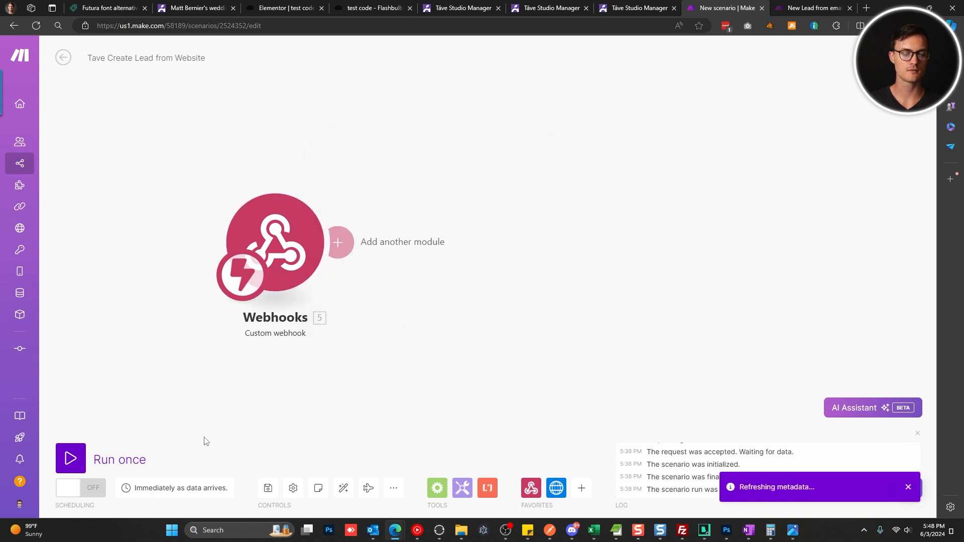
click(71, 458)
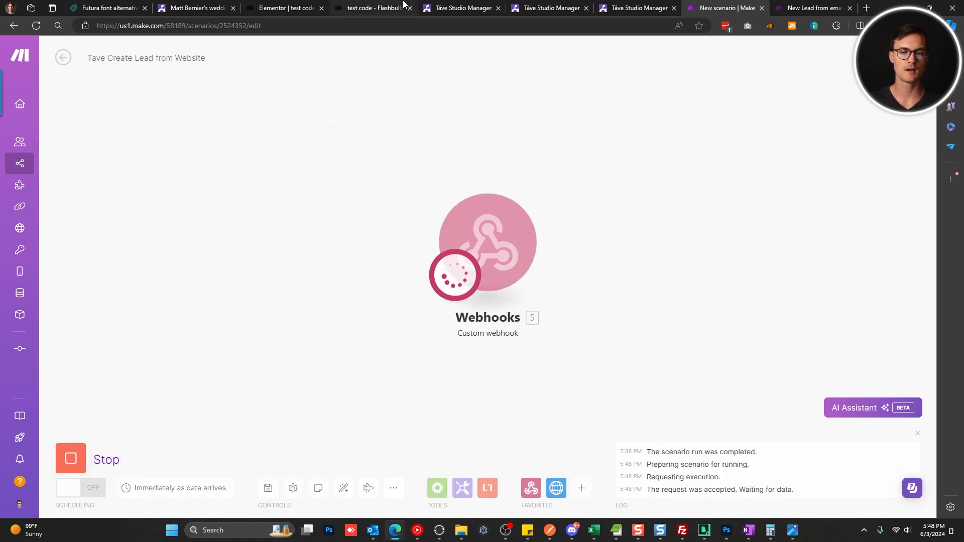
key(ctrl+4)
click(316, 179)
key(Tab)
key(Tab)
key(Tab)
text(test notes)
key(Tab)
Choose birthday and 100 - 149 attendees, then submit the test form.
click(298, 373)
click(296, 393)
click(294, 405)
click(288, 444)
click(308, 430)
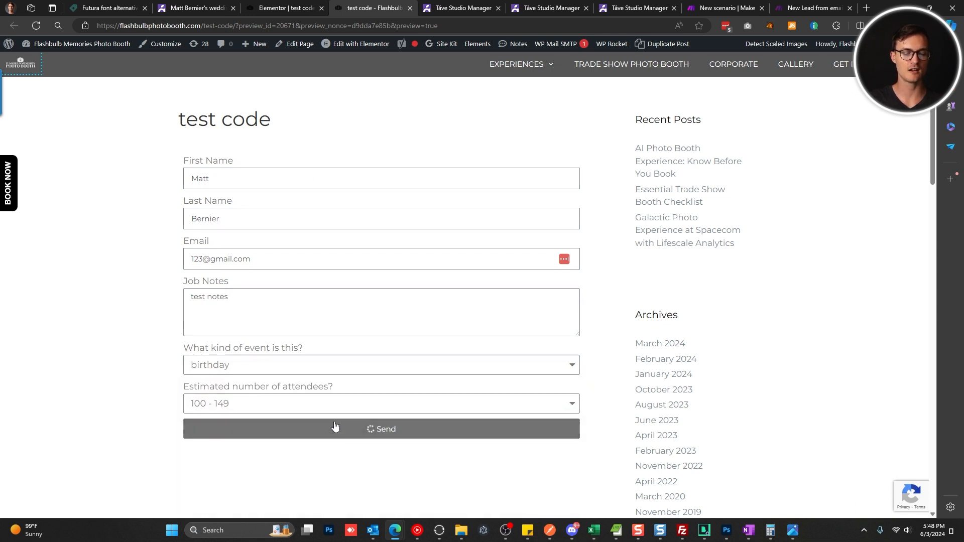
drag(341, 448, 195, 449)
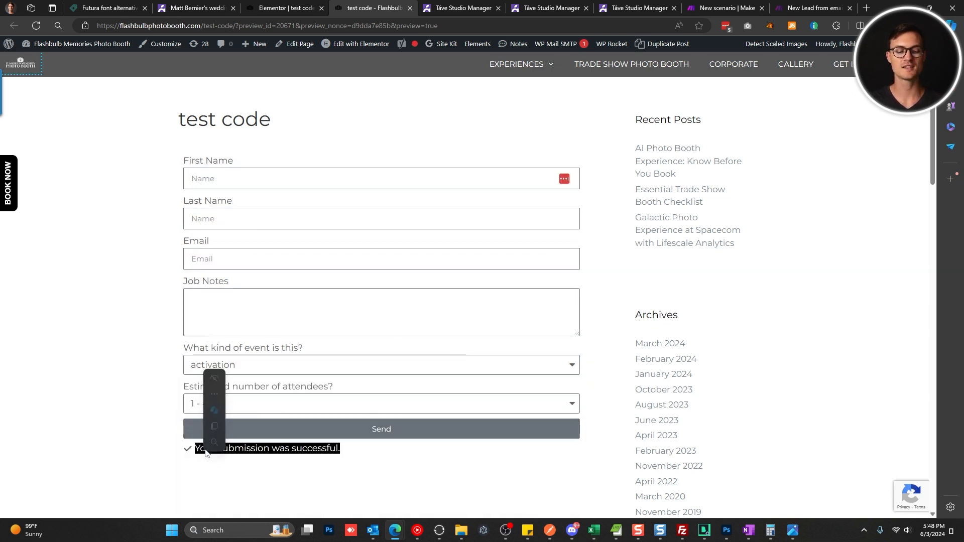
Inspect the bundle of form field values the webhook received in Make.
click(713, 4)
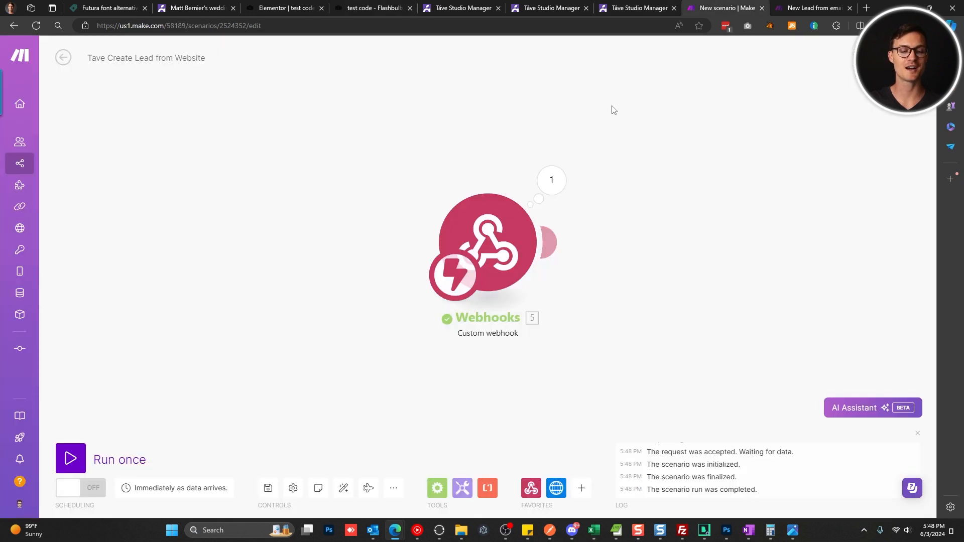
click(552, 183)
drag(694, 232, 618, 170)
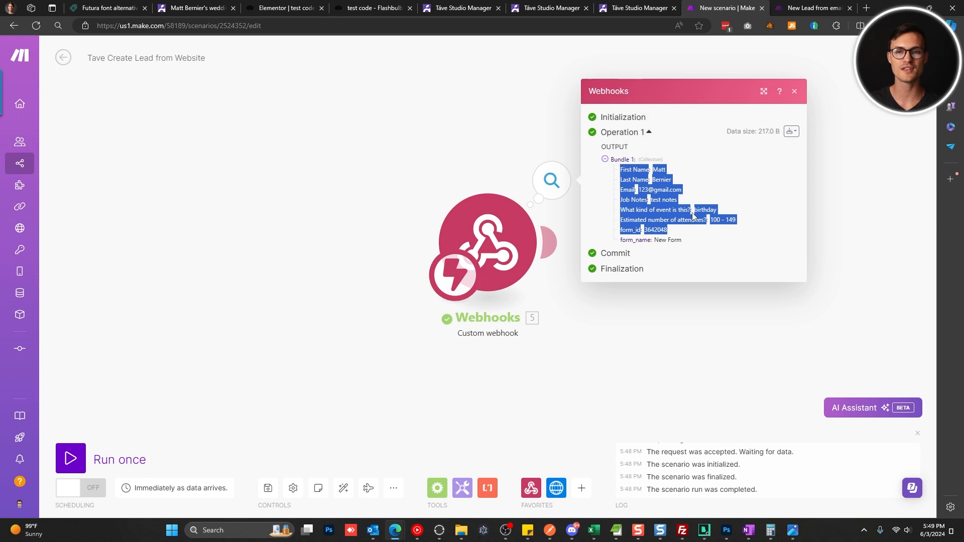
click(694, 215)
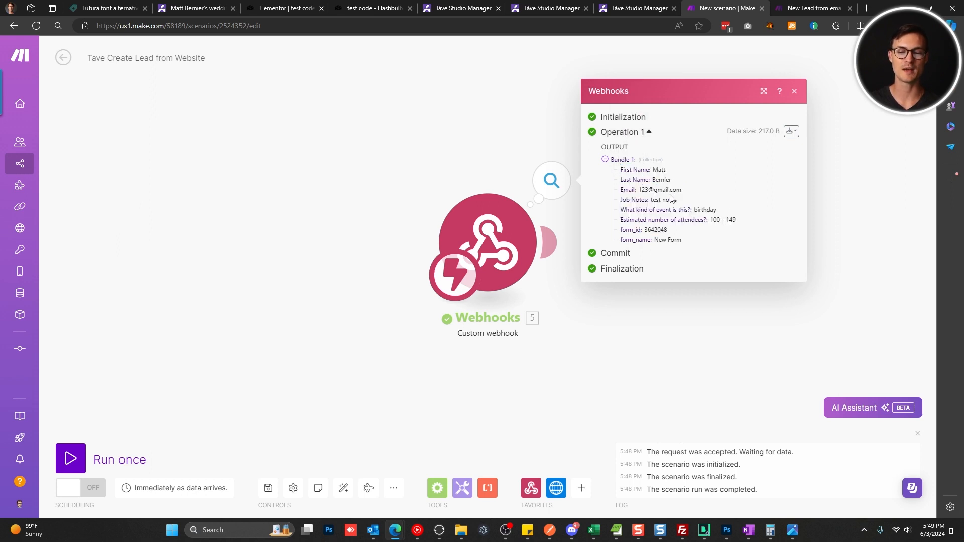
click(736, 334)
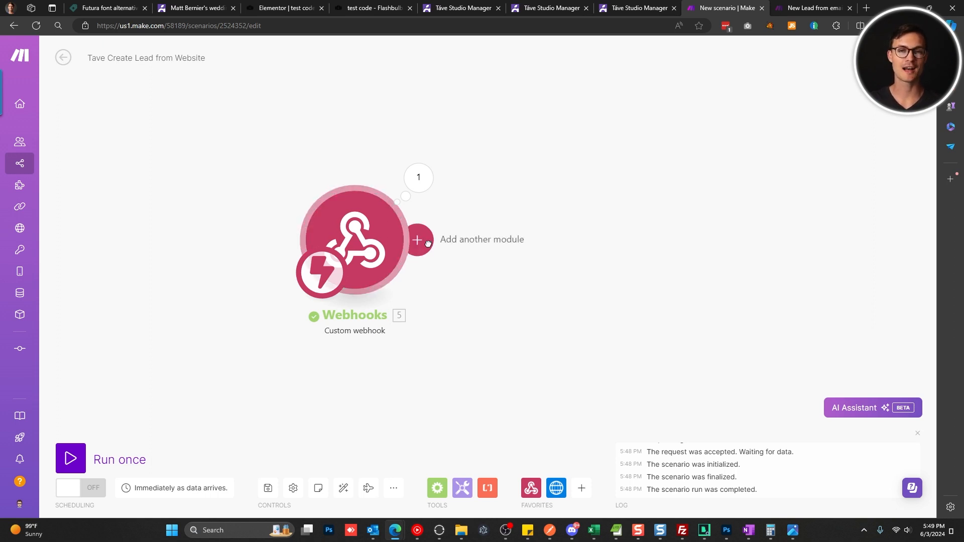
Append HTTP > Make a request after the webhook, choosing POST as the method.
click(428, 243)
click(648, 197)
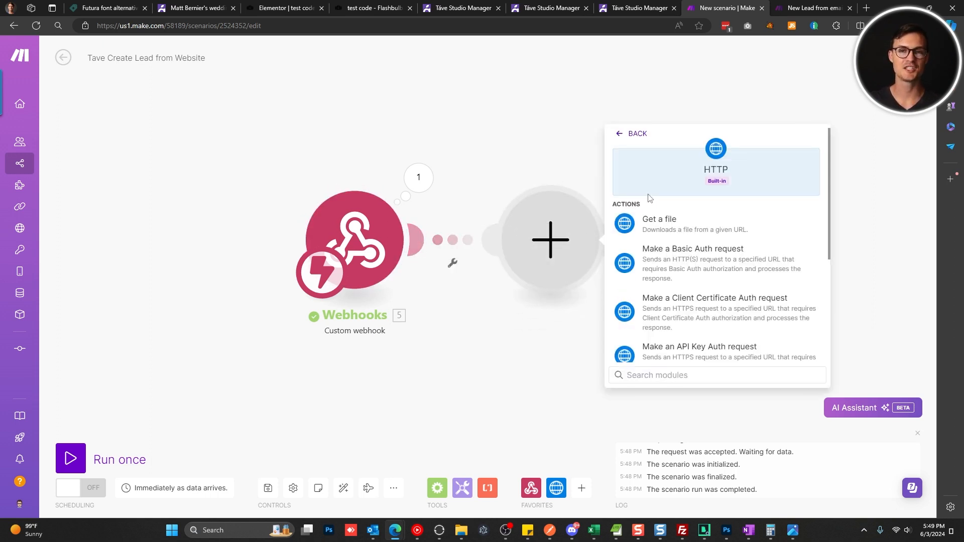
scroll(691, 309, down, 3)
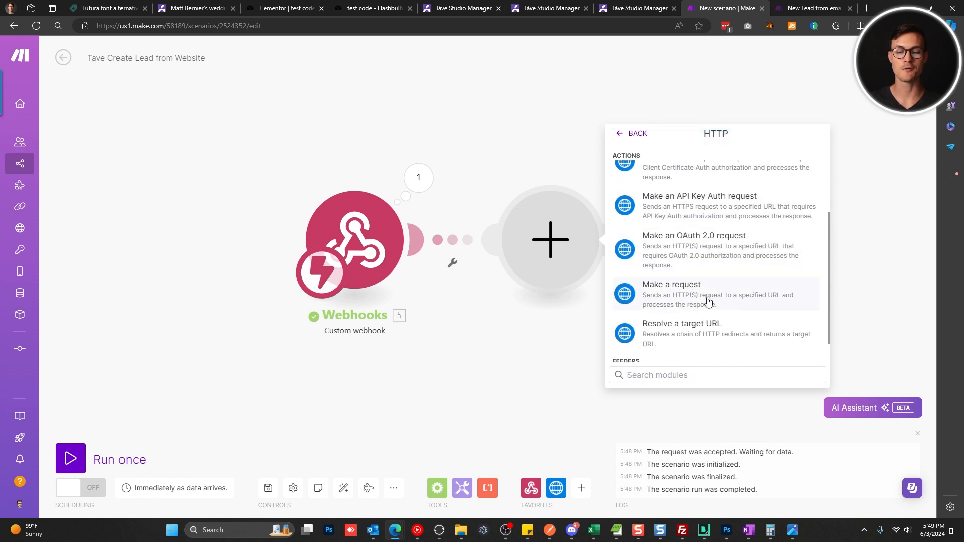
click(708, 301)
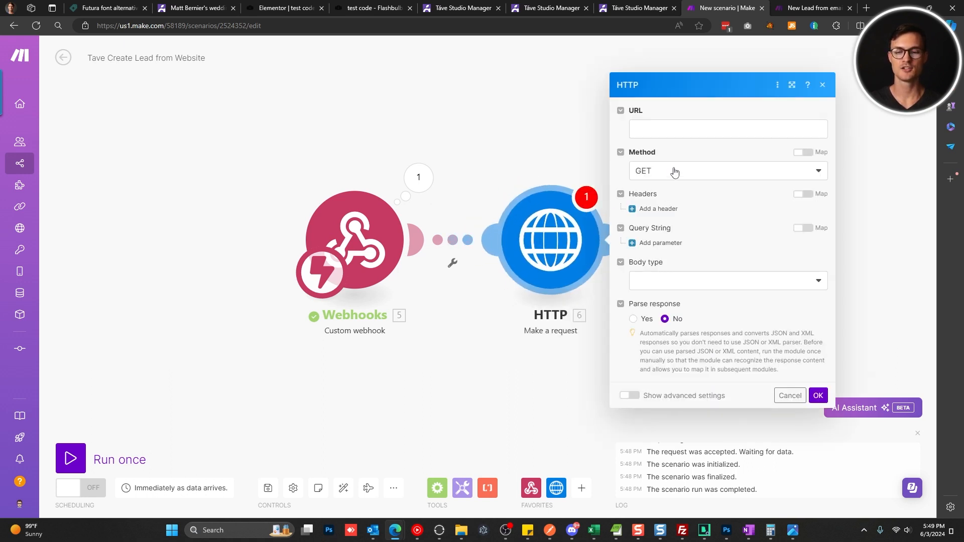
click(675, 173)
click(661, 226)
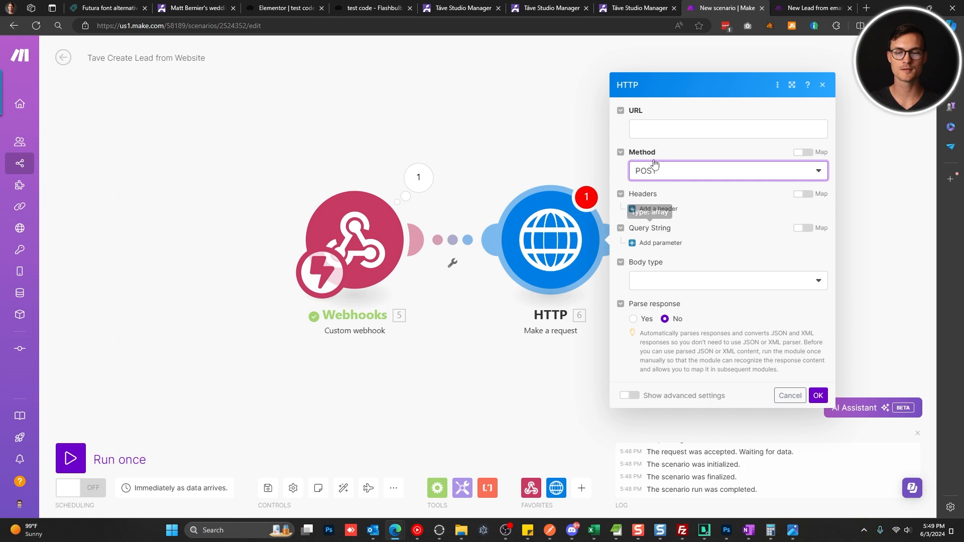
click(653, 135)
click(682, 155)
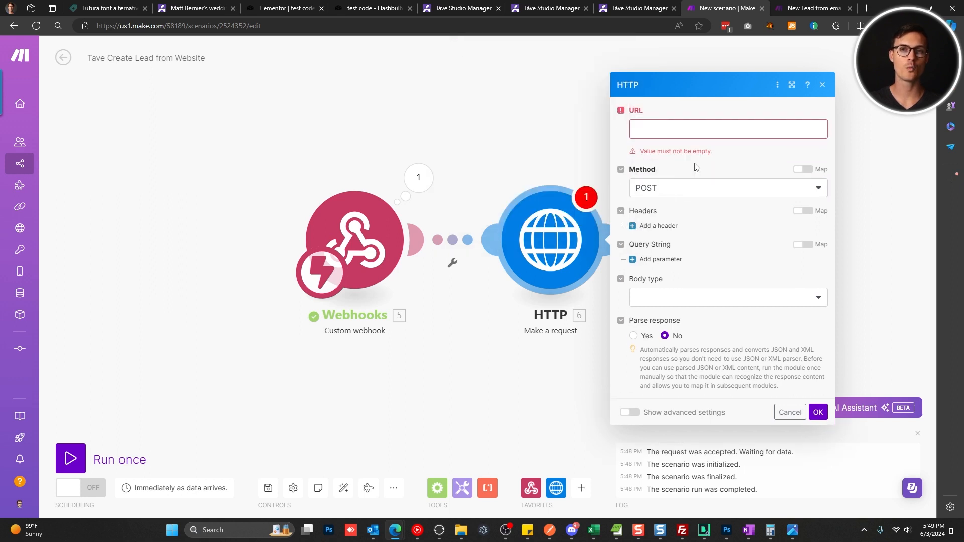
Paste Táve's create-lead endpoint from the New Lead API page into the HTTP module's URL field.
click(651, 6)
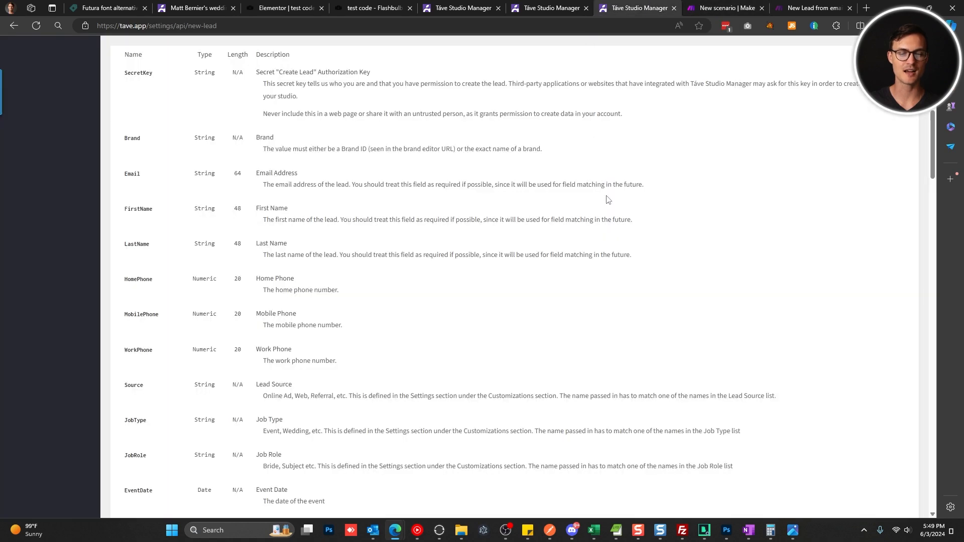
scroll(647, 275, up, 10)
triple_click(346, 290)
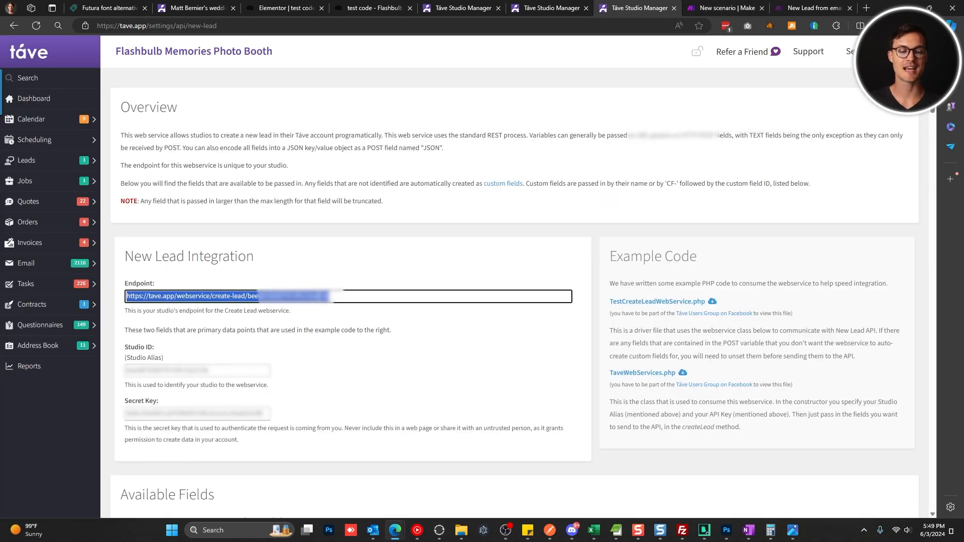
click(713, 7)
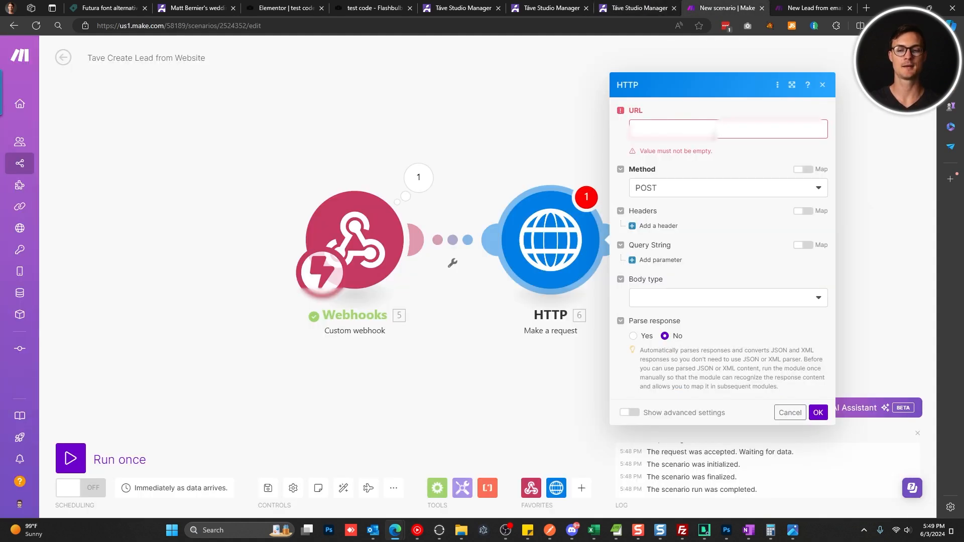
click(719, 132)
key(ctrl+v)
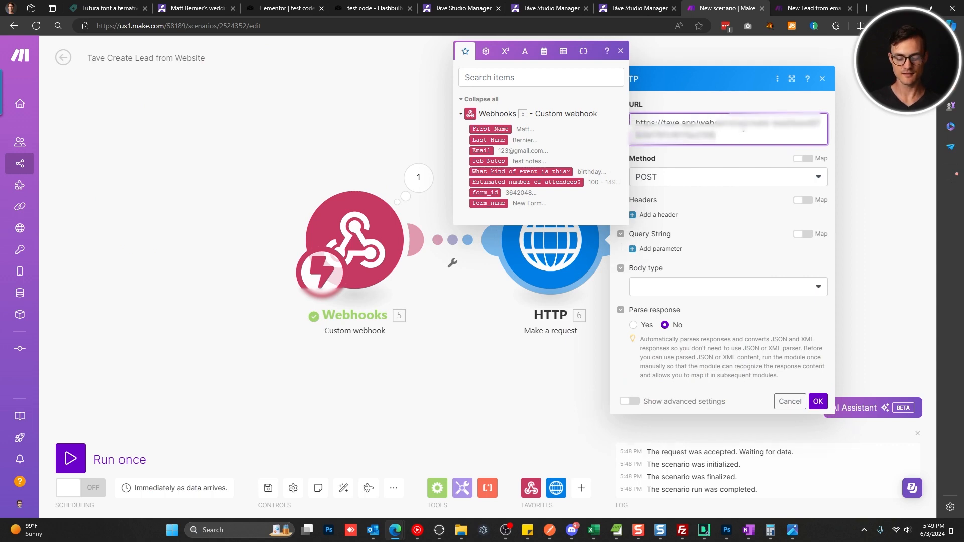
Append the studio's secret key after SecretKey= in the request URL.
click(643, 6)
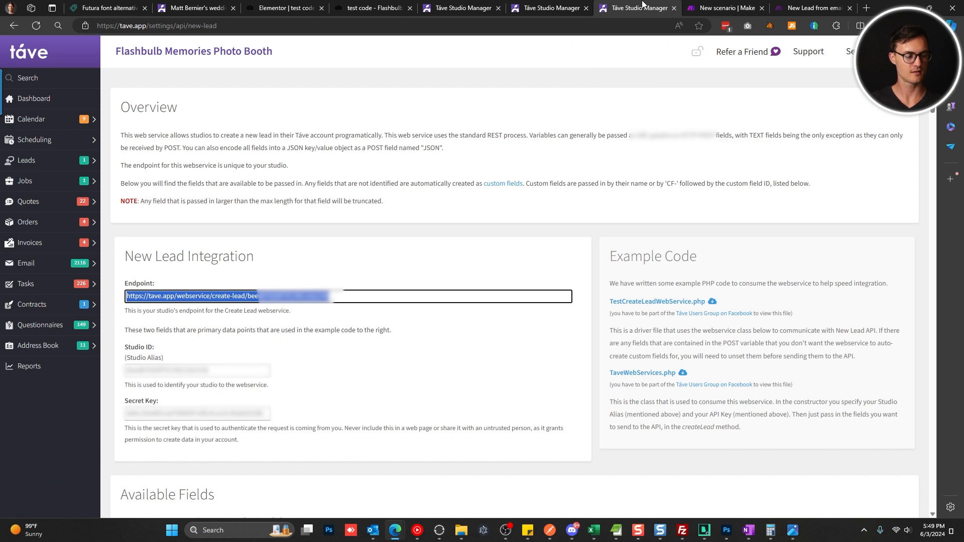
click(715, 7)
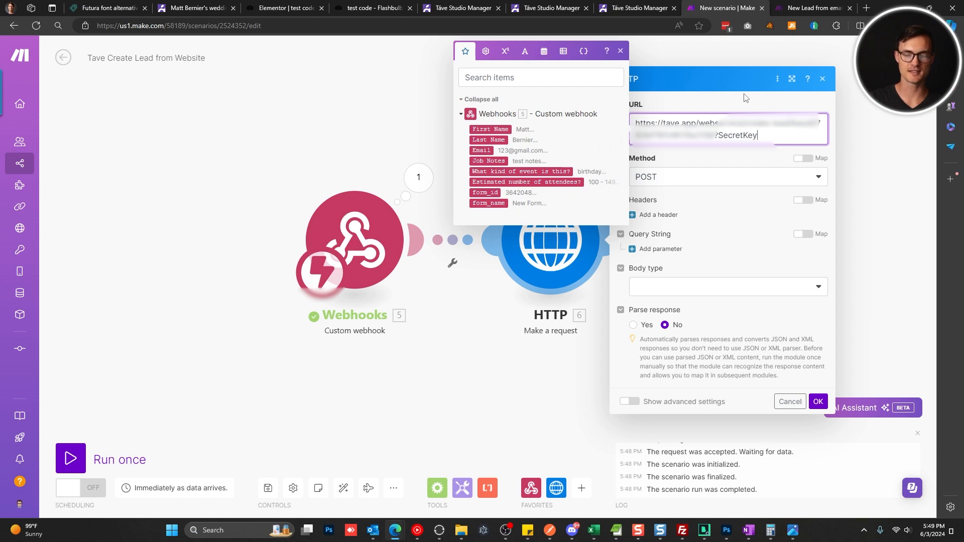
click(658, 6)
click(241, 409)
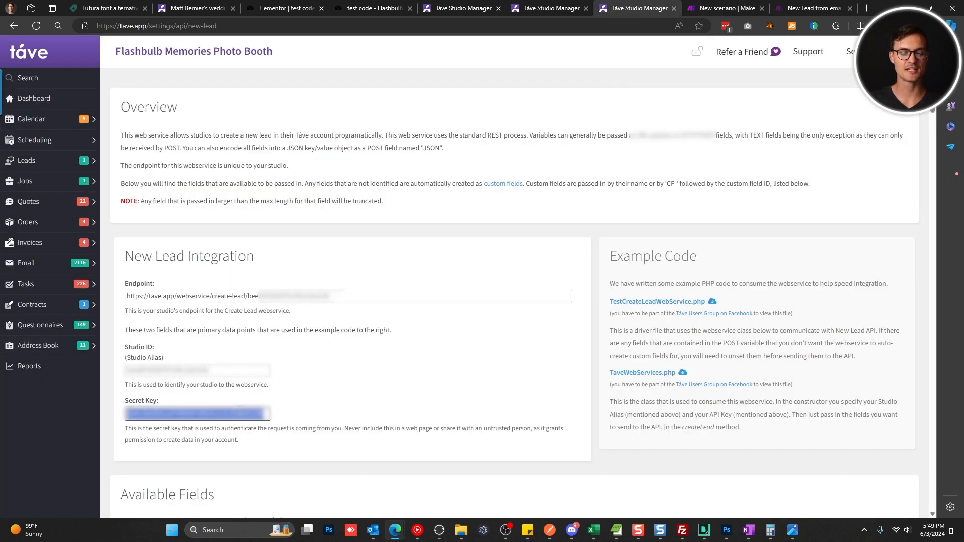
click(727, 8)
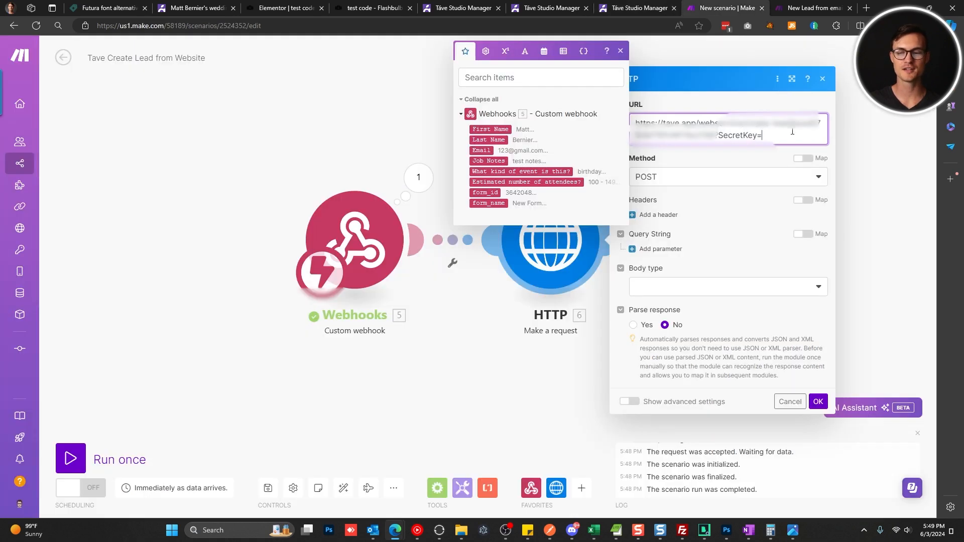
key(ctrl+v)
click(764, 172)
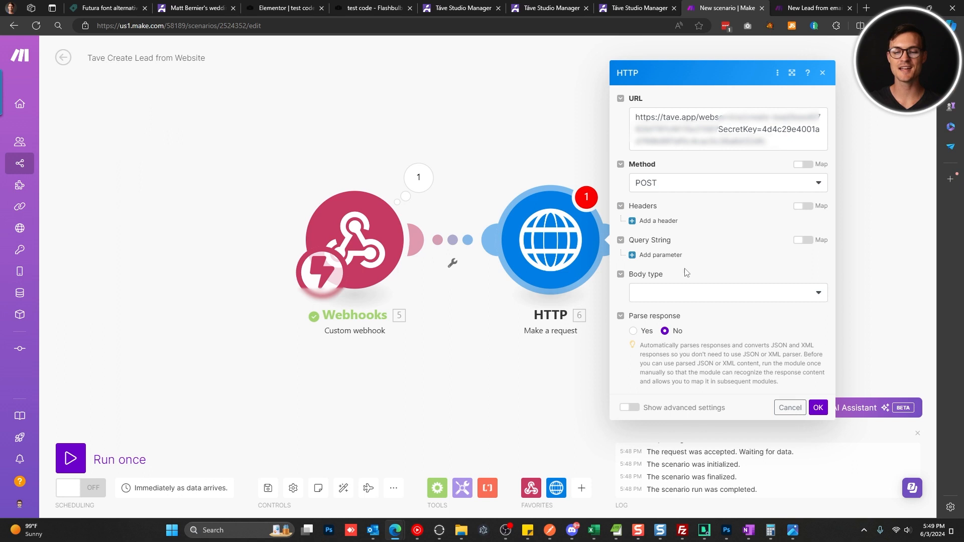
Send the body as URL-encoded form fields and map 5. First Name as the first field's value.
click(674, 296)
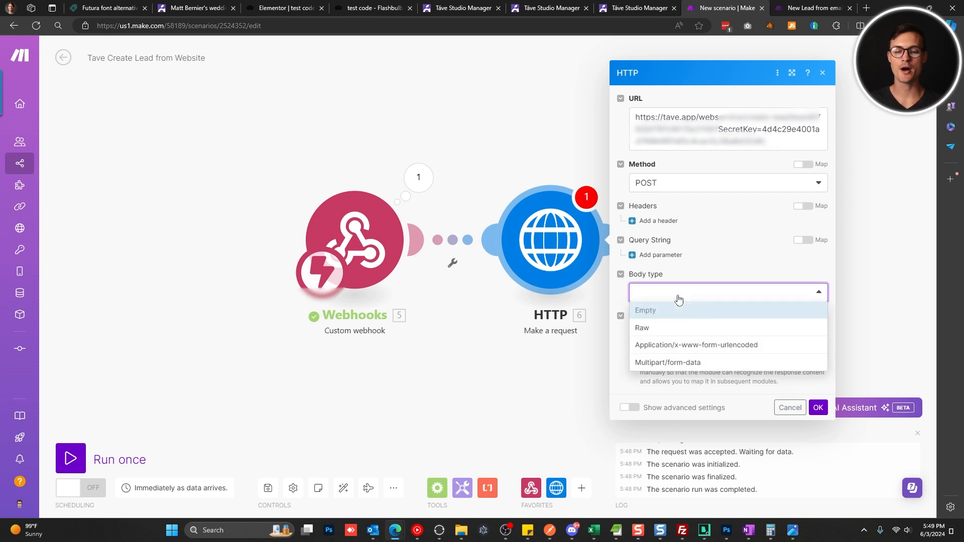
click(700, 345)
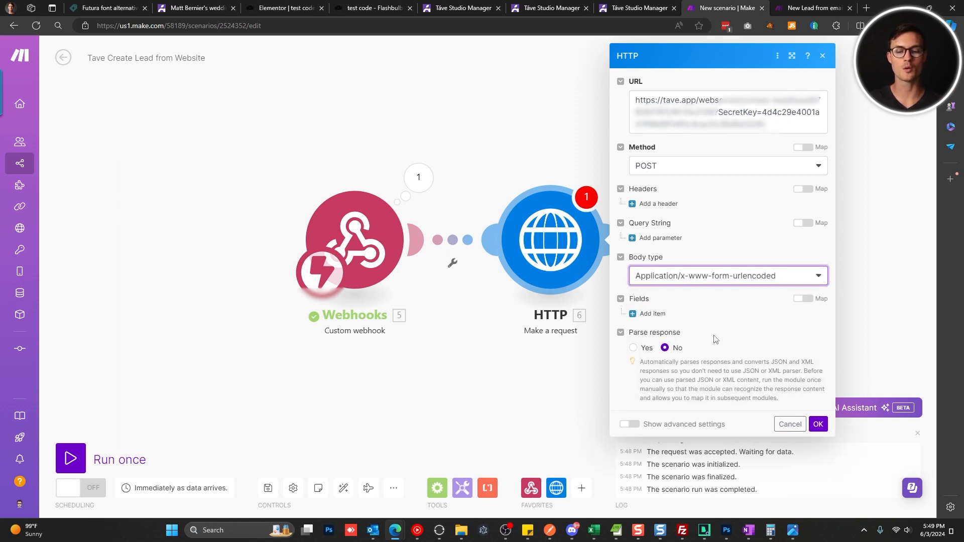
click(653, 313)
click(673, 342)
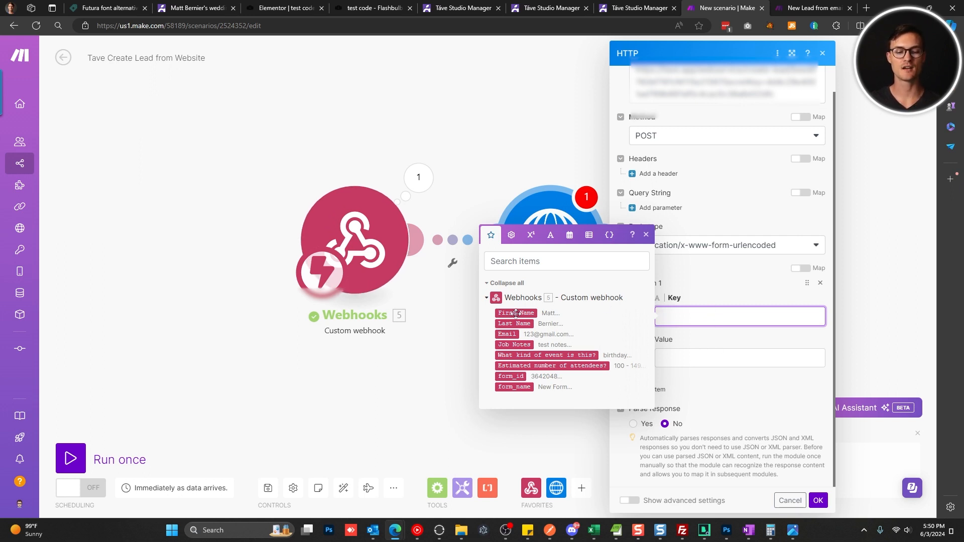
key(Tab)
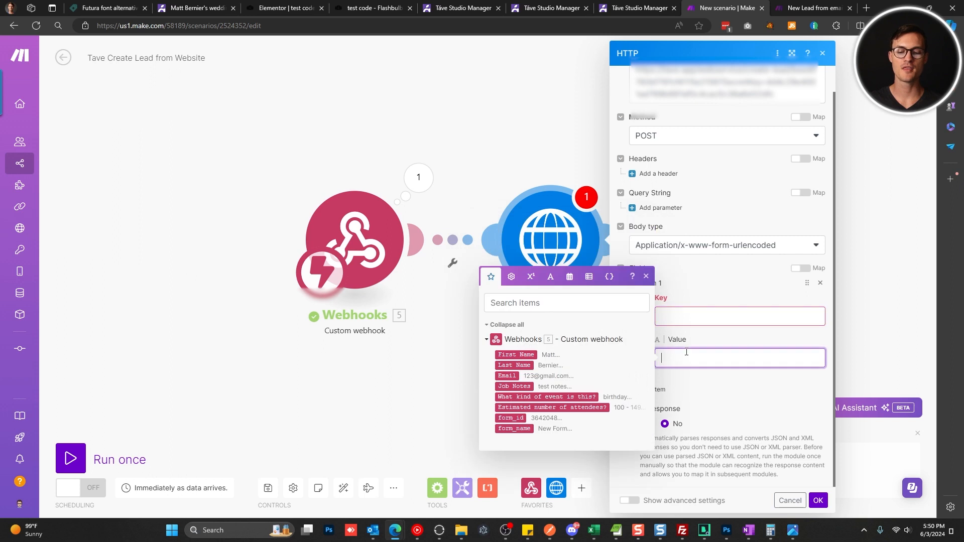
click(536, 353)
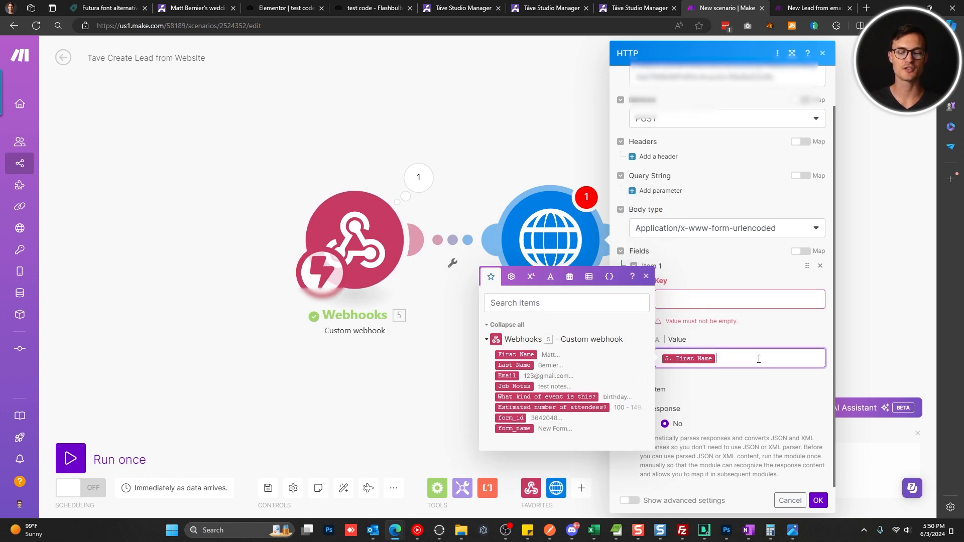
Set the first field's key to FirstName, copied from Táve's docs, and add a second entry.
click(689, 297)
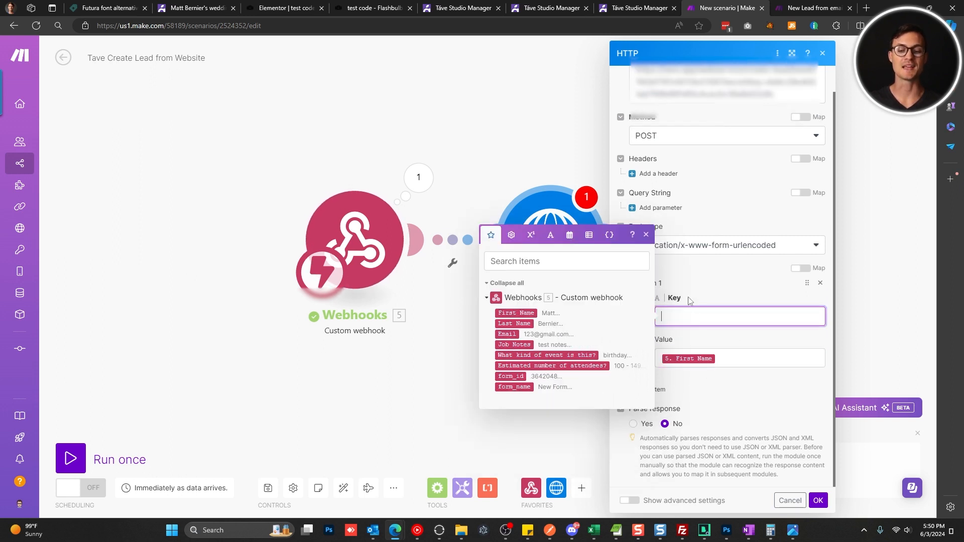
click(616, 5)
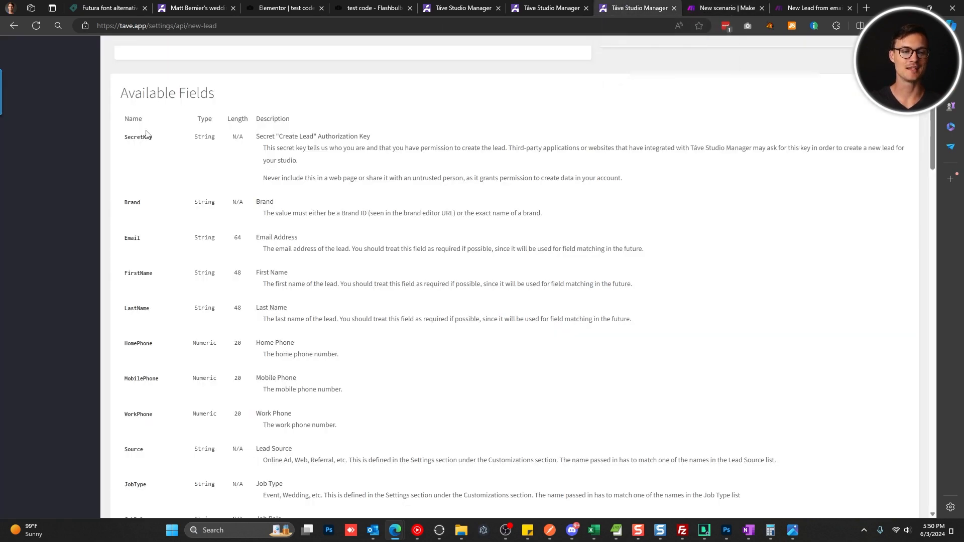
double_click(138, 272)
key(ctrl+c)
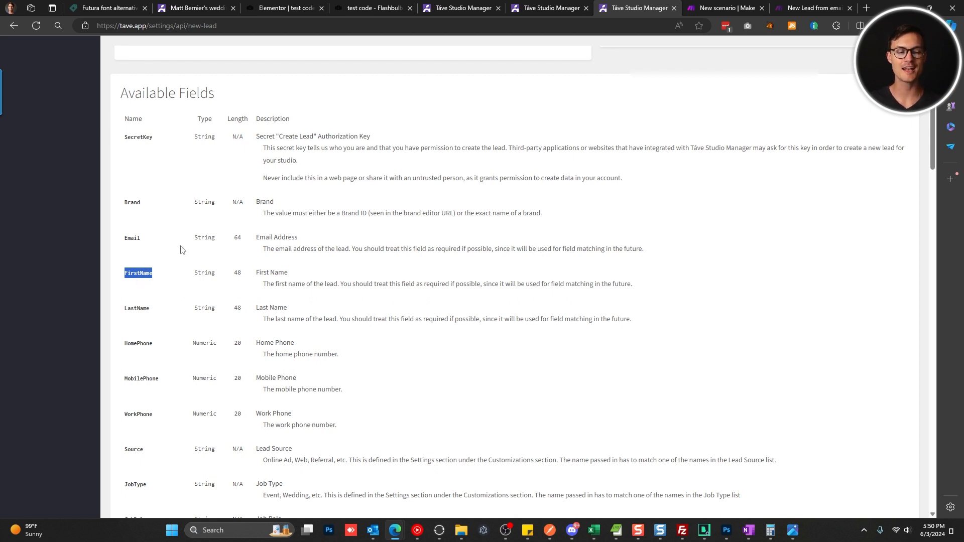
click(511, 14)
click(726, 8)
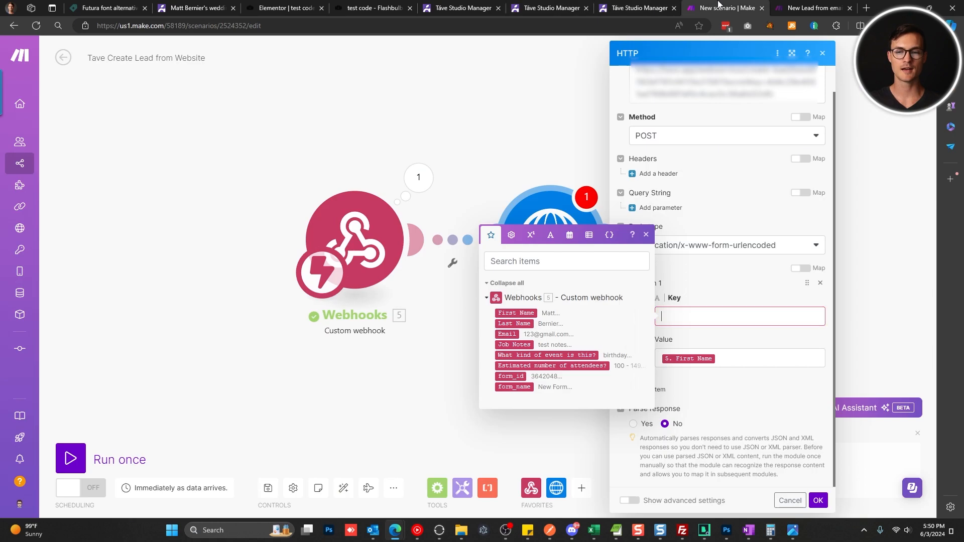
key(ctrl+v)
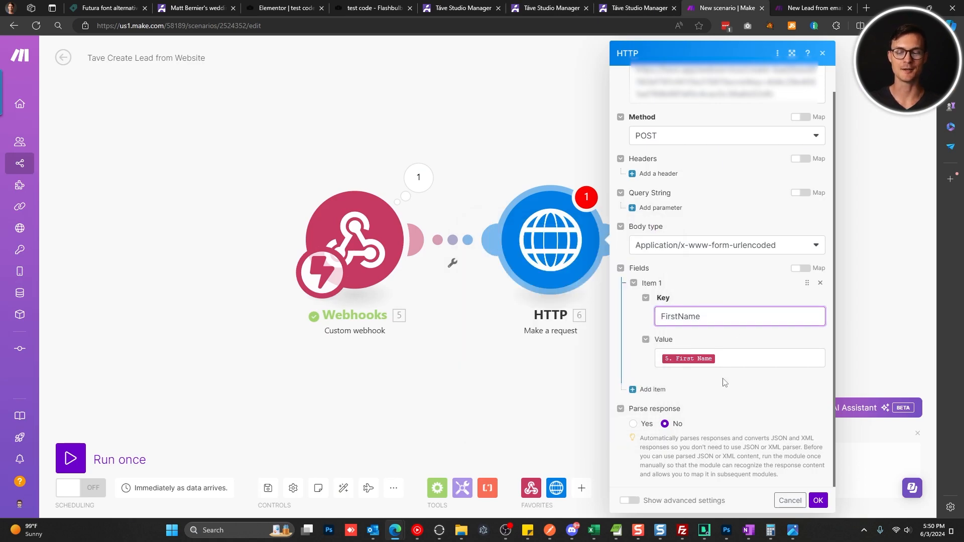
click(653, 390)
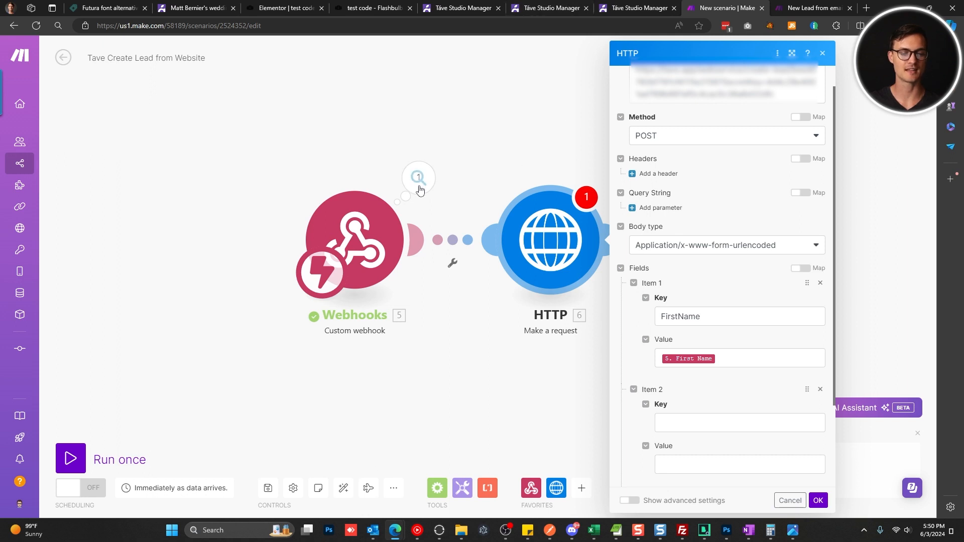
Map 5. Last Name to the LastName key in the second entry and add a third entry.
click(662, 465)
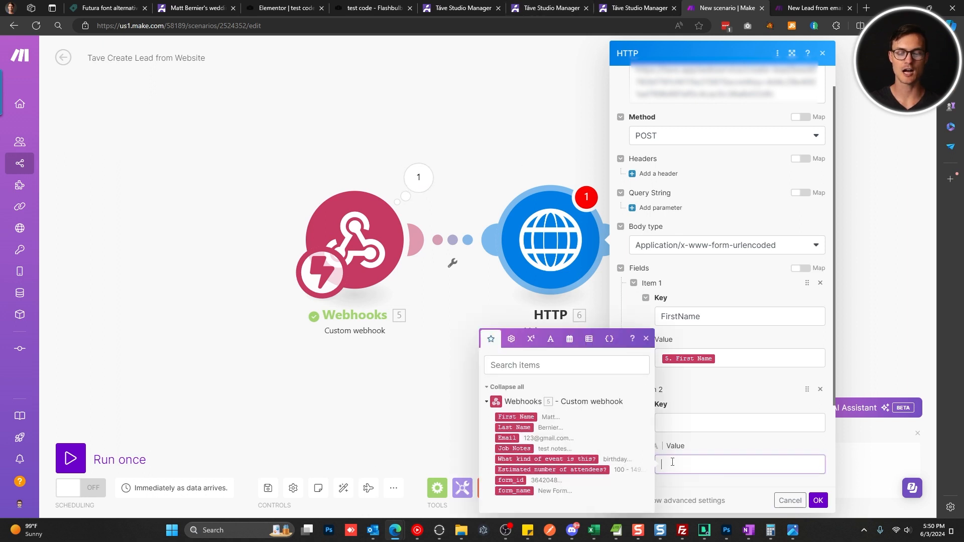
click(516, 427)
click(662, 6)
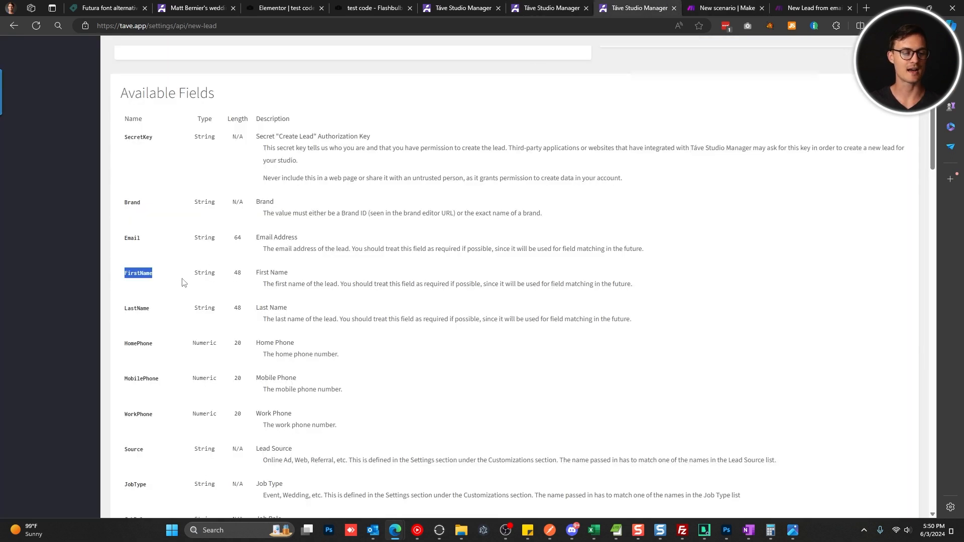
double_click(137, 308)
key(ctrl+c)
click(718, 7)
click(726, 423)
key(ctrl+v)
scroll(723, 434, down, 2)
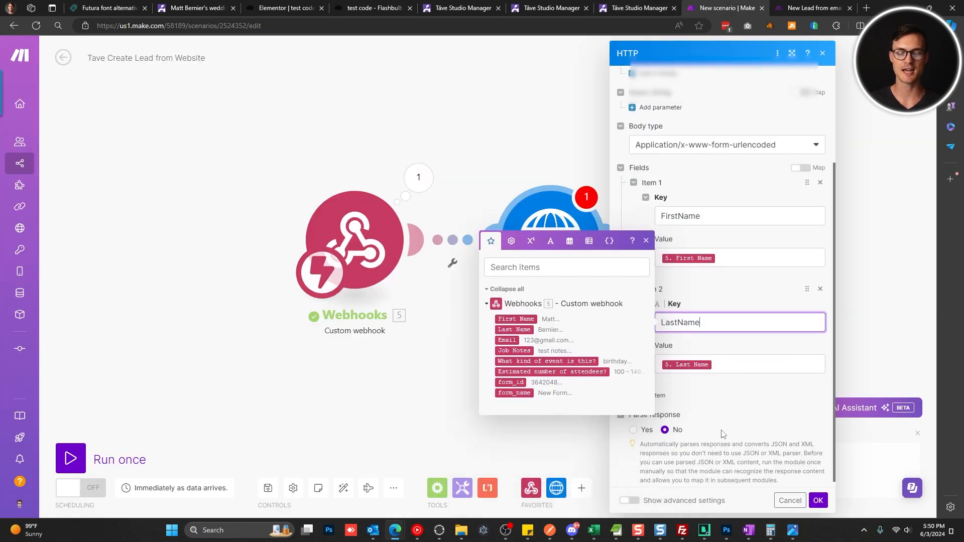
click(674, 401)
Map 5. Email to the Email key in the third entry and add a fourth entry.
click(681, 425)
scroll(680, 422, down, 1)
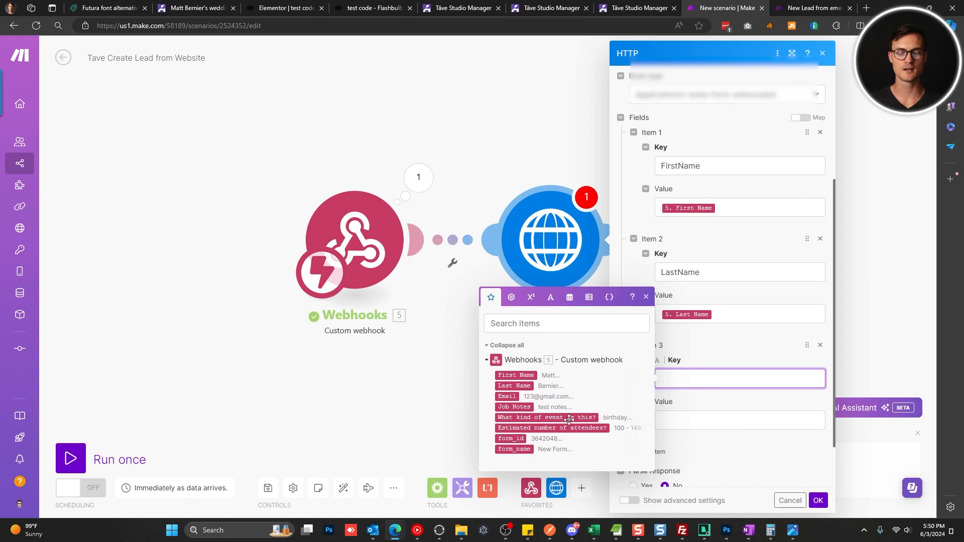
click(507, 396)
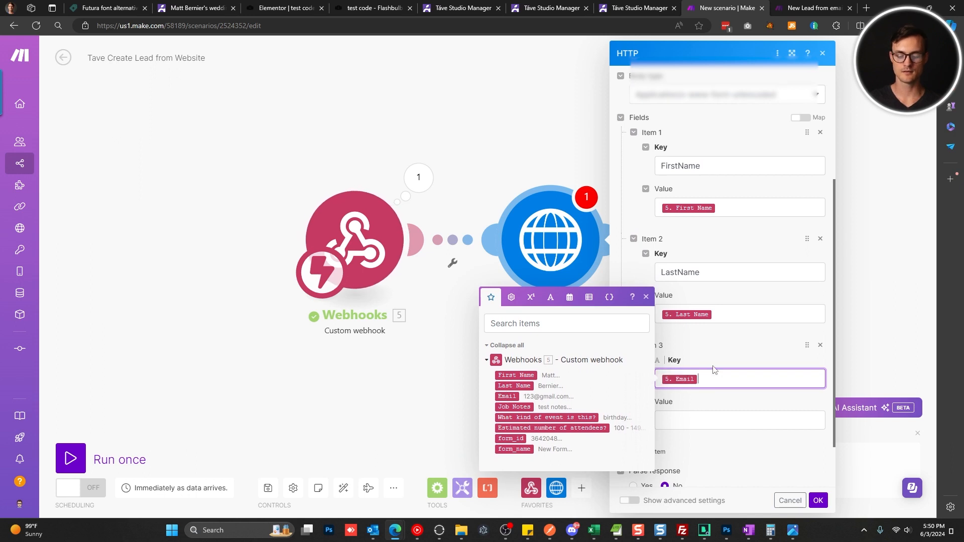
key(BackSpace)
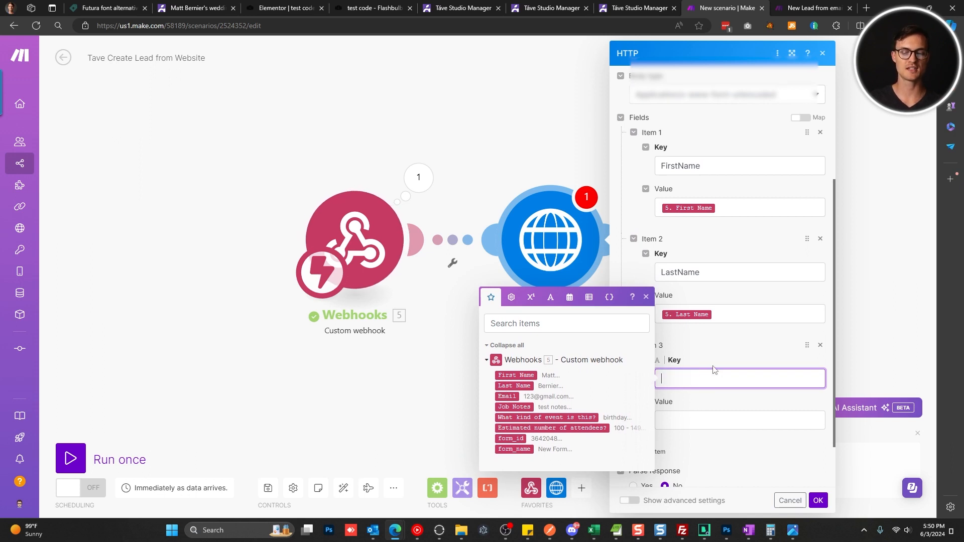
click(709, 418)
click(507, 440)
click(673, 366)
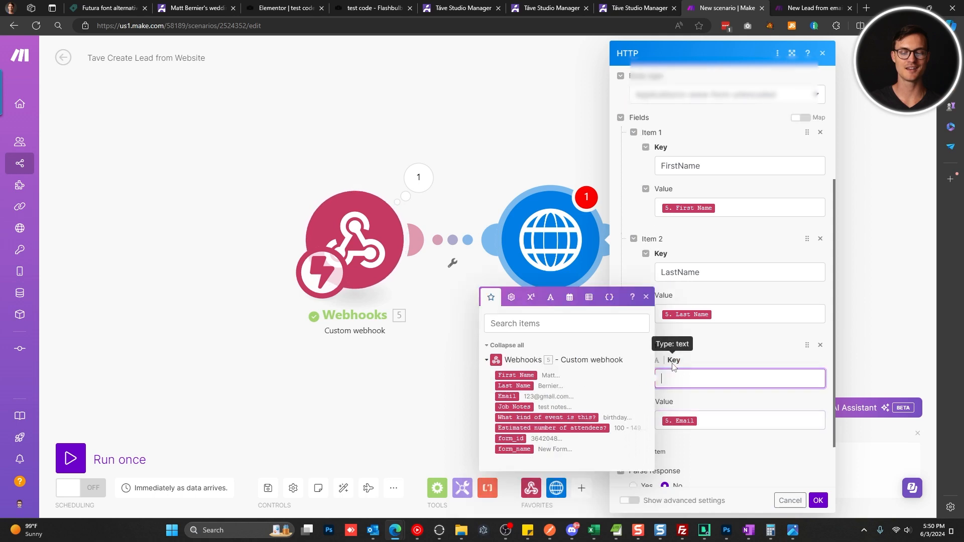
key(ctrl+shift+Tab)
drag(156, 230, 124, 239)
key(ctrl+c)
click(701, 8)
key(ctrl+v)
scroll(738, 386, down, 1)
click(670, 402)
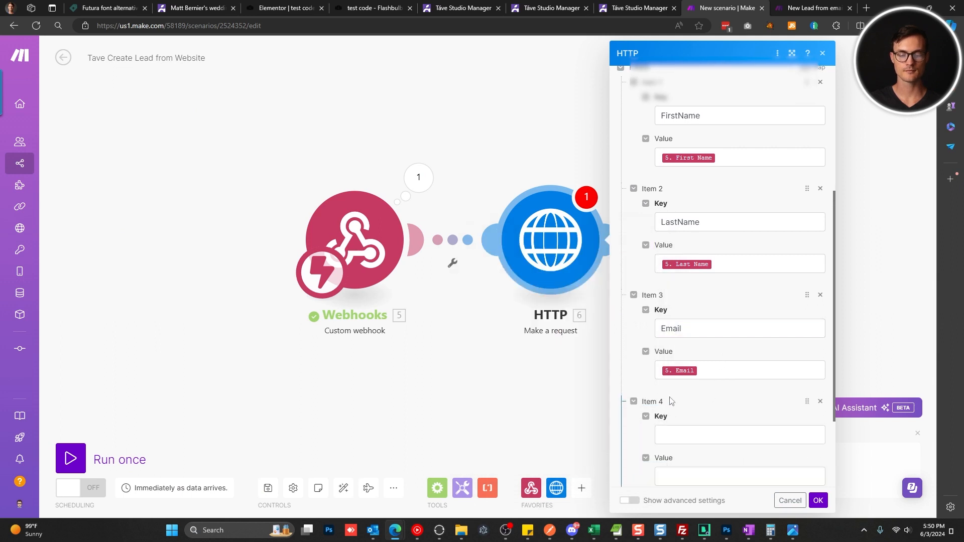
click(673, 435)
click(742, 473)
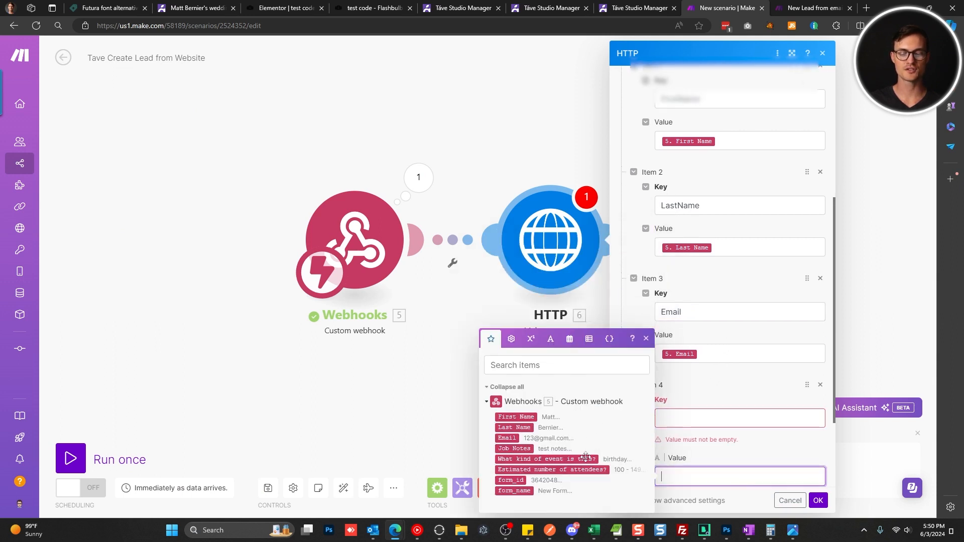
Map the form's Job Notes to the Message key and add a fifth entry.
click(517, 449)
click(718, 433)
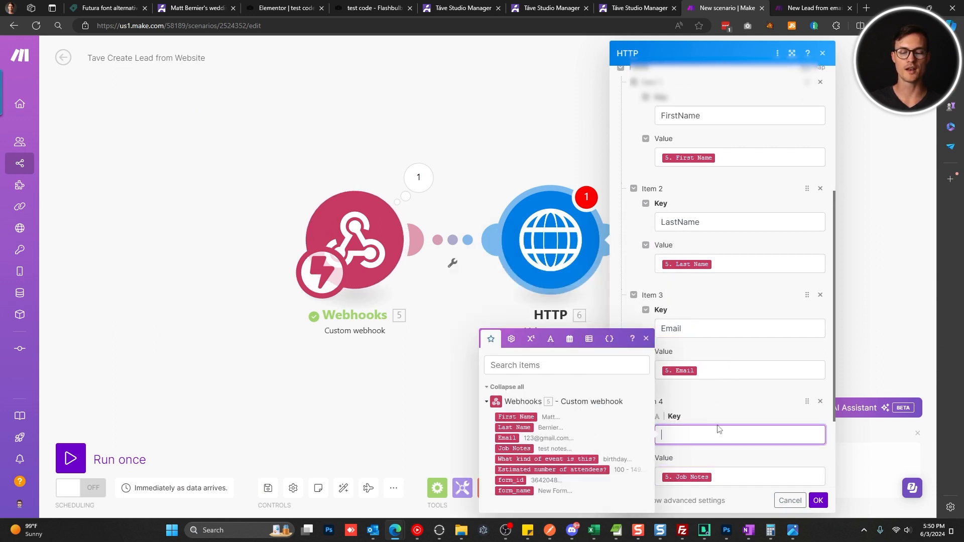
click(658, 8)
click(163, 351)
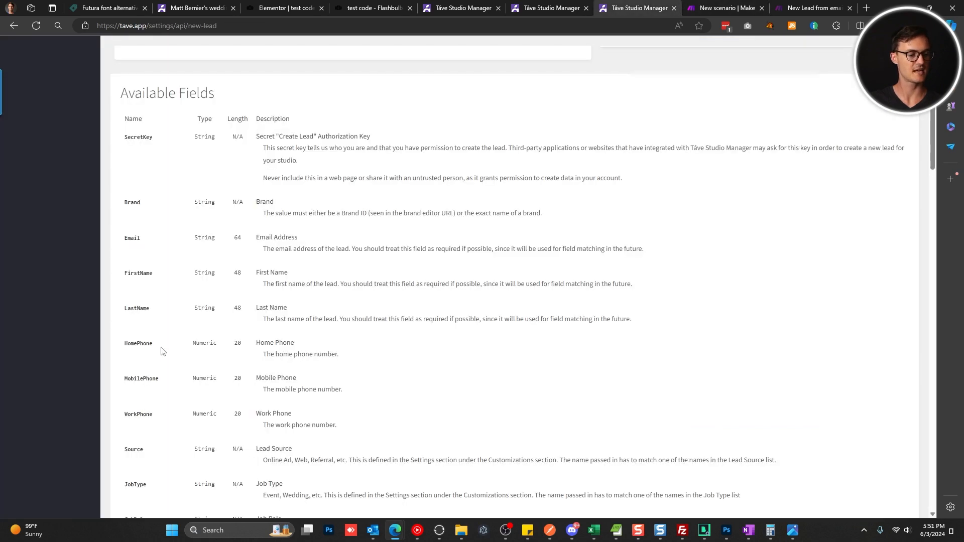
key(ctrl+f)
text(message)
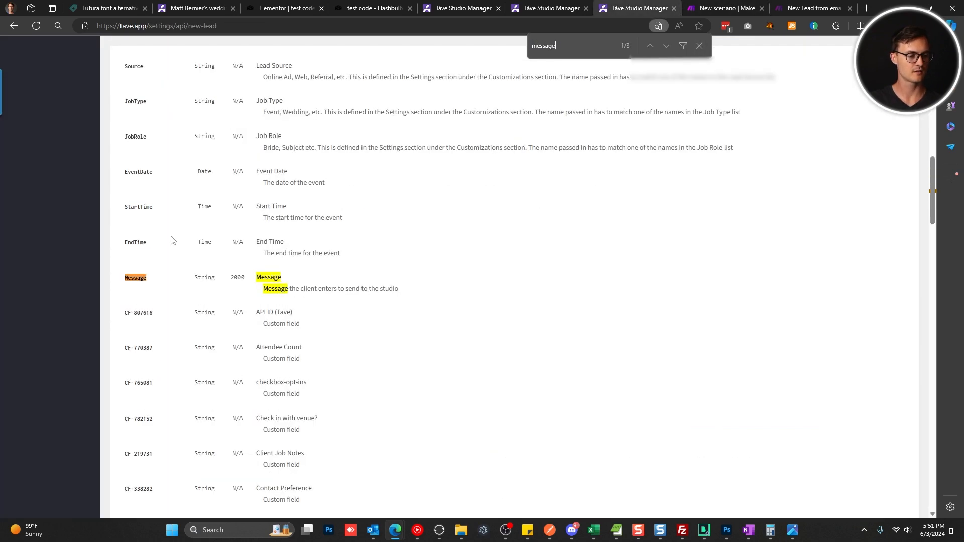
double_click(135, 277)
key(ctrl+c)
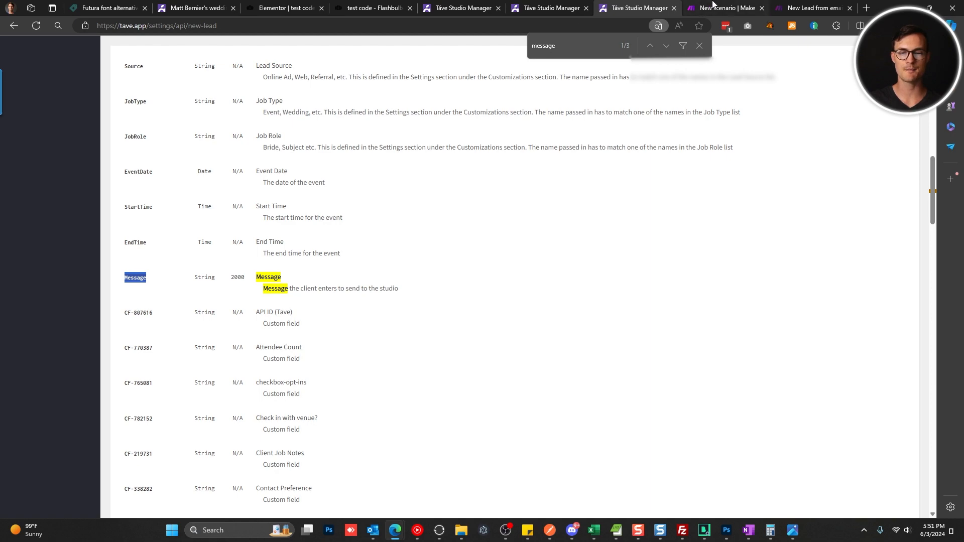
click(713, 8)
key(ctrl+v)
scroll(696, 417, down, 2)
click(661, 390)
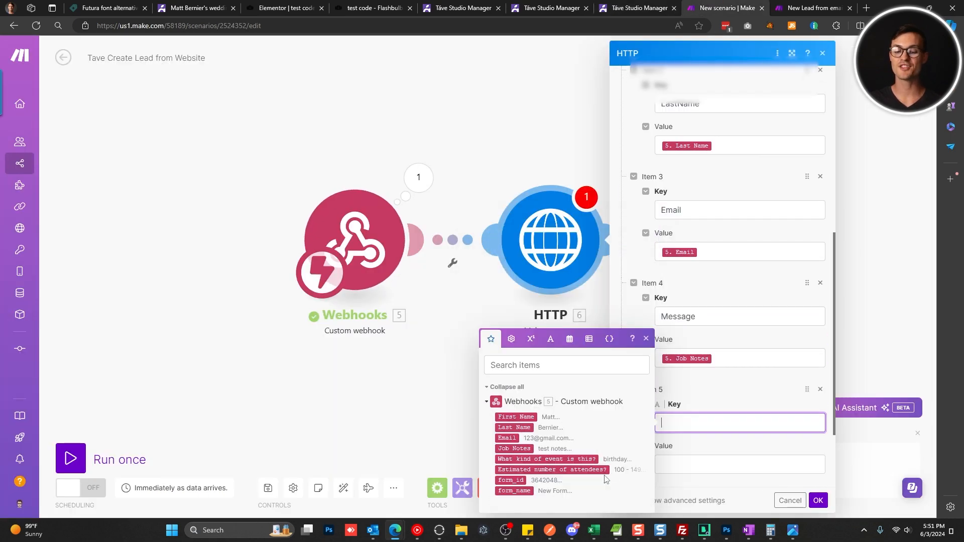
Map 'Estimated number of attendees?' to the CF-770387 key and add a sixth entry.
click(654, 5)
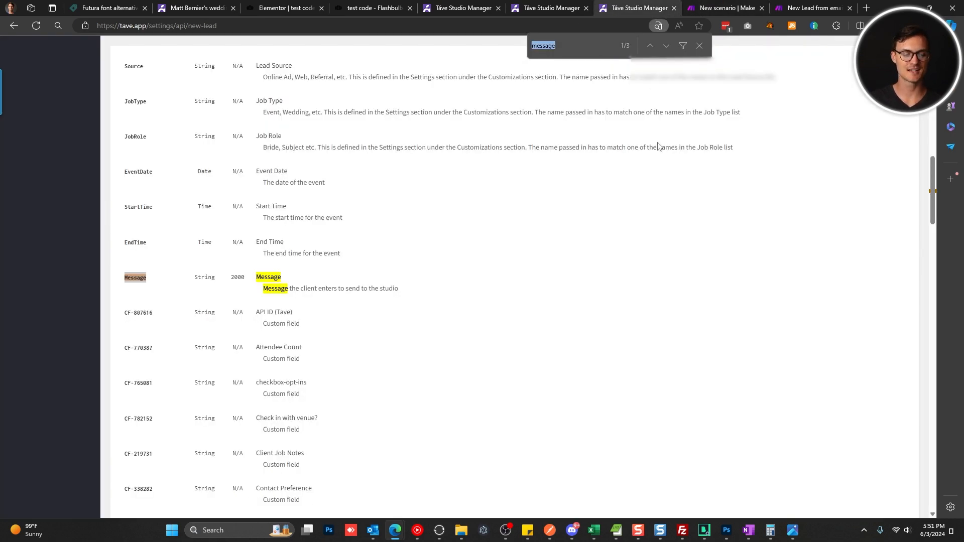
text(estimate)
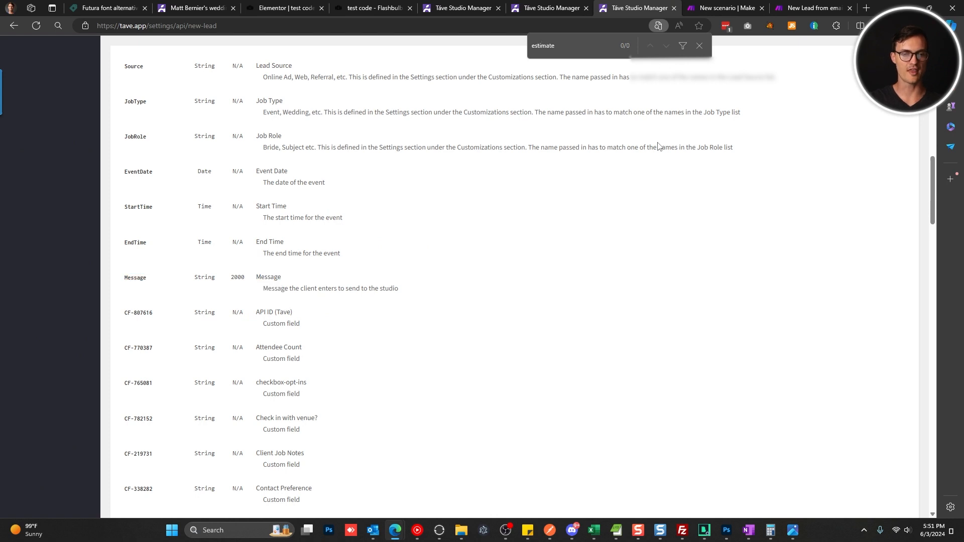
key(ctrl+a)
text(attend)
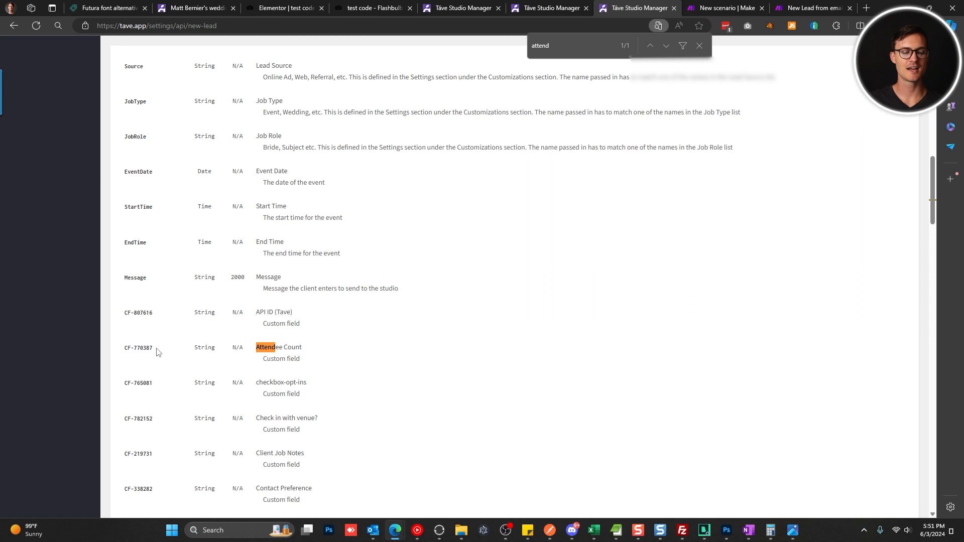
triple_click(133, 347)
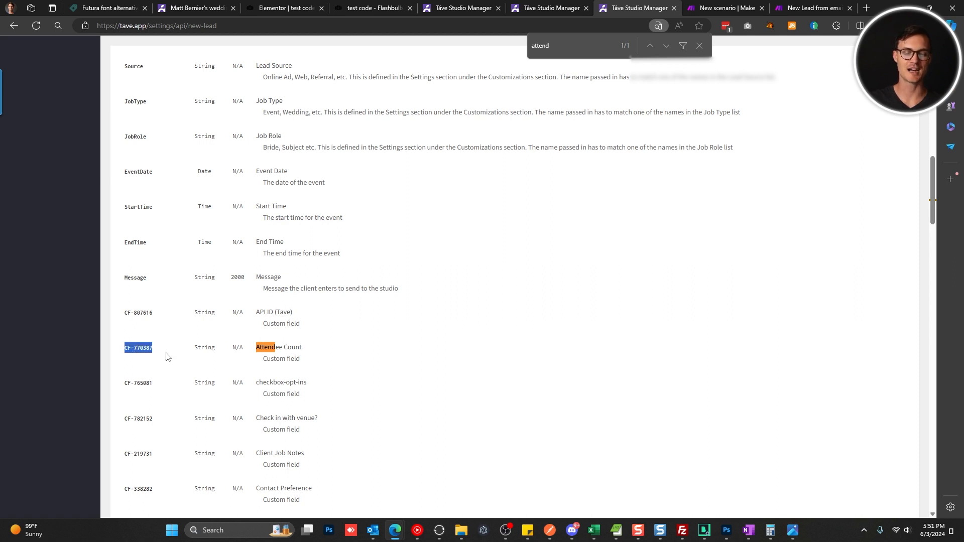
click(728, 8)
scroll(713, 352, down, 2)
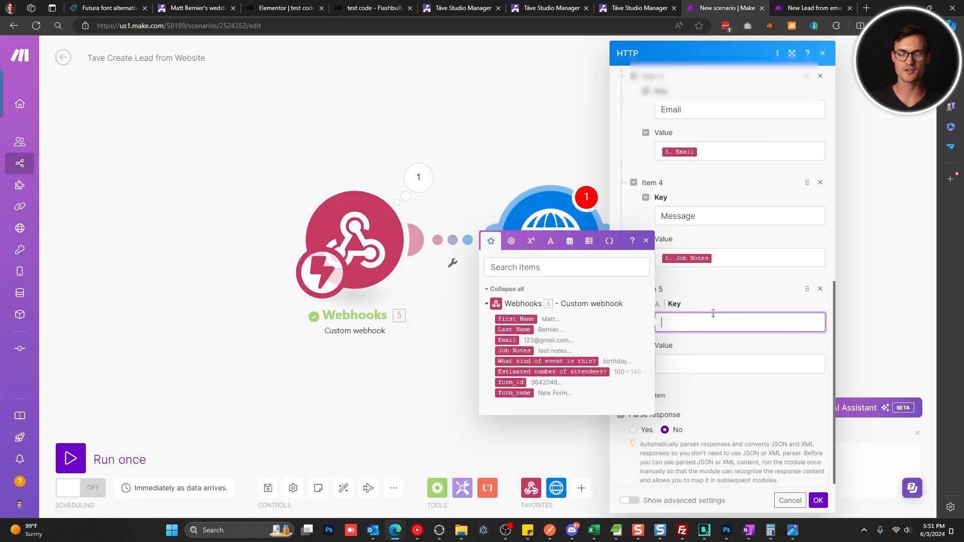
key(ctrl+v)
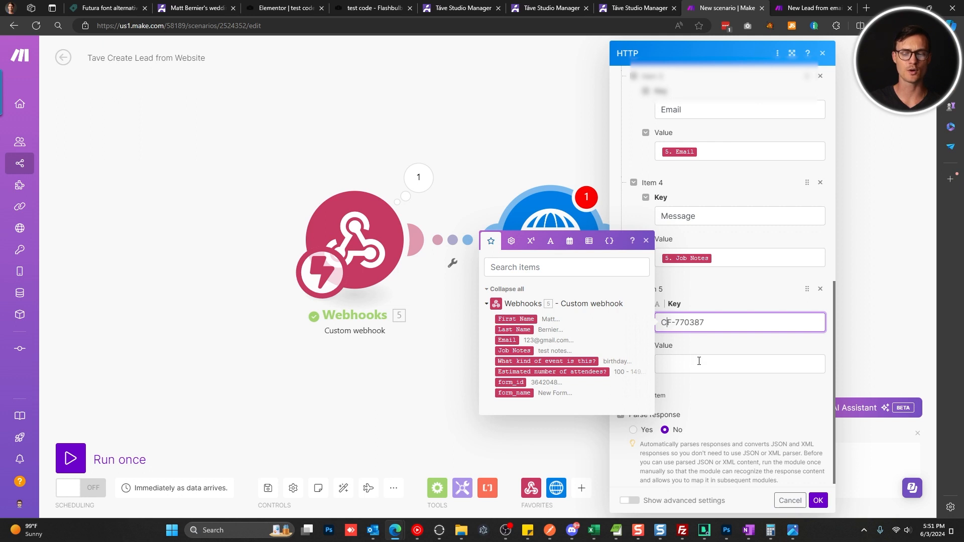
key(Tab)
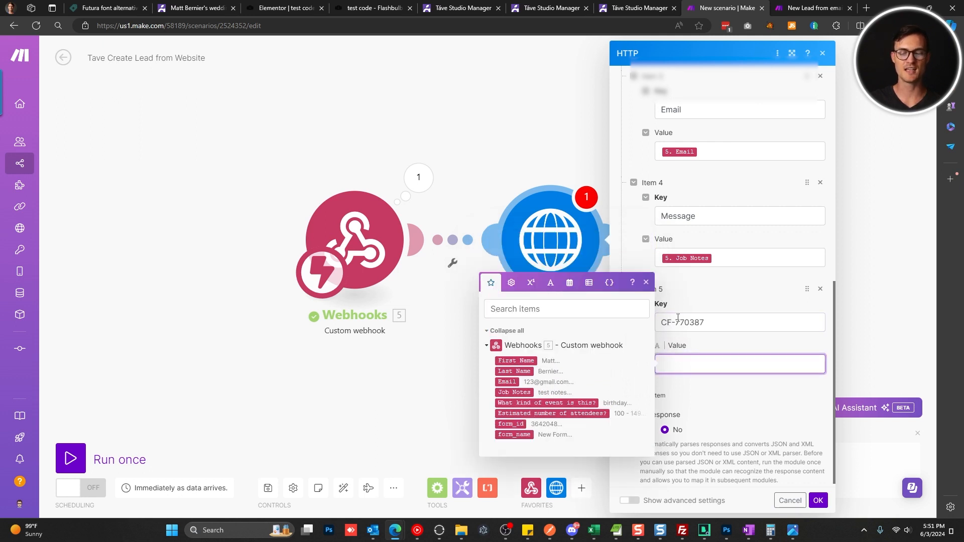
click(561, 414)
click(668, 396)
Map the 'What kind of event is this?' answer to the JobType key.
scroll(670, 395, down, 2)
click(703, 327)
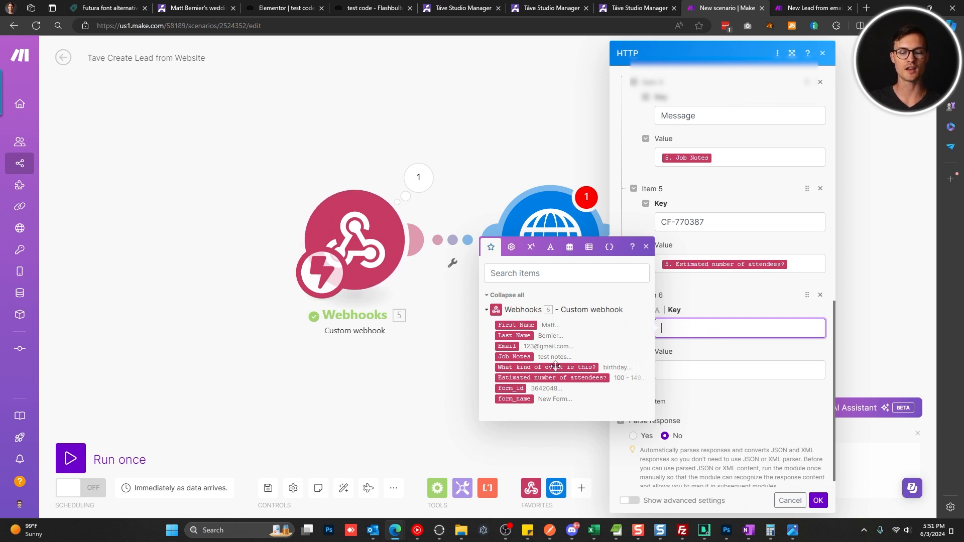
click(636, 3)
key(ctrl+f)
text(jobtype)
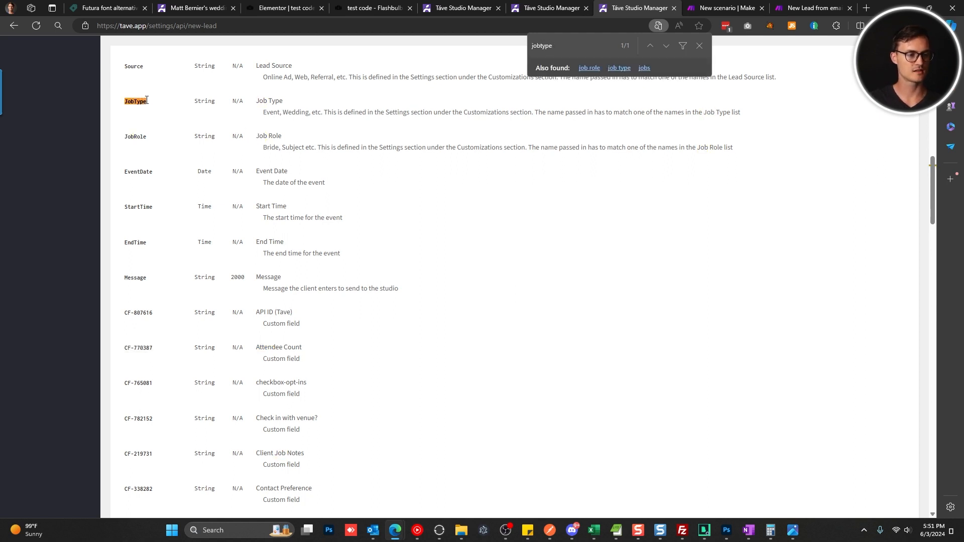
double_click(135, 102)
click(748, 7)
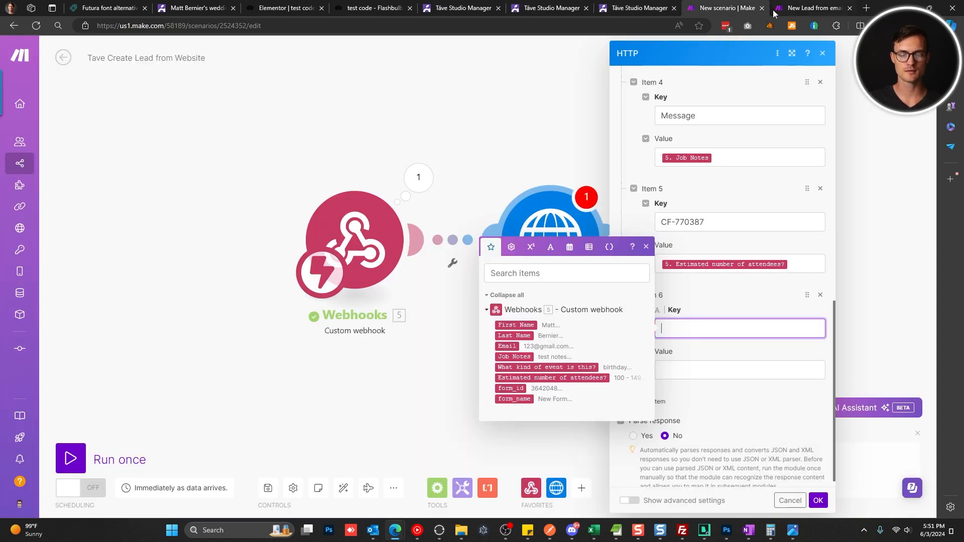
key(ctrl+v)
click(707, 370)
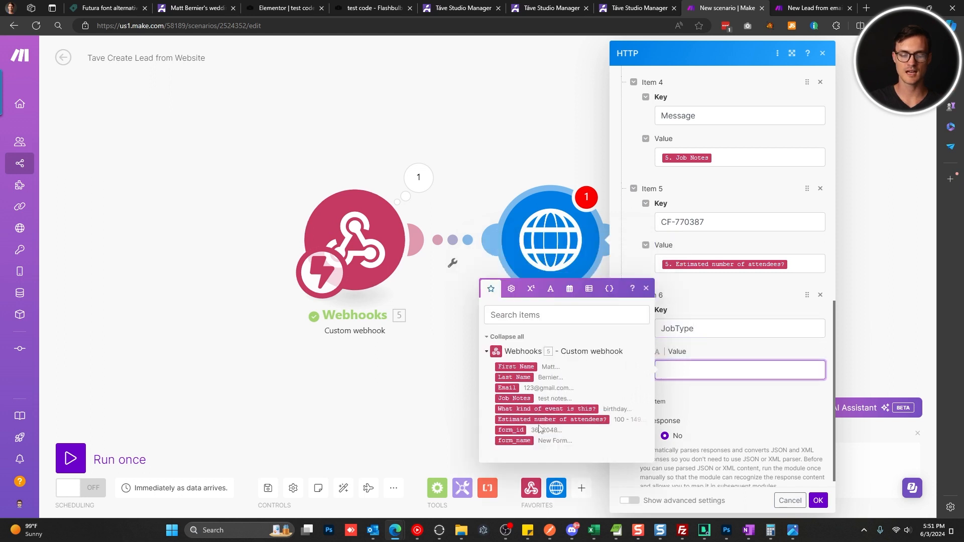
click(573, 410)
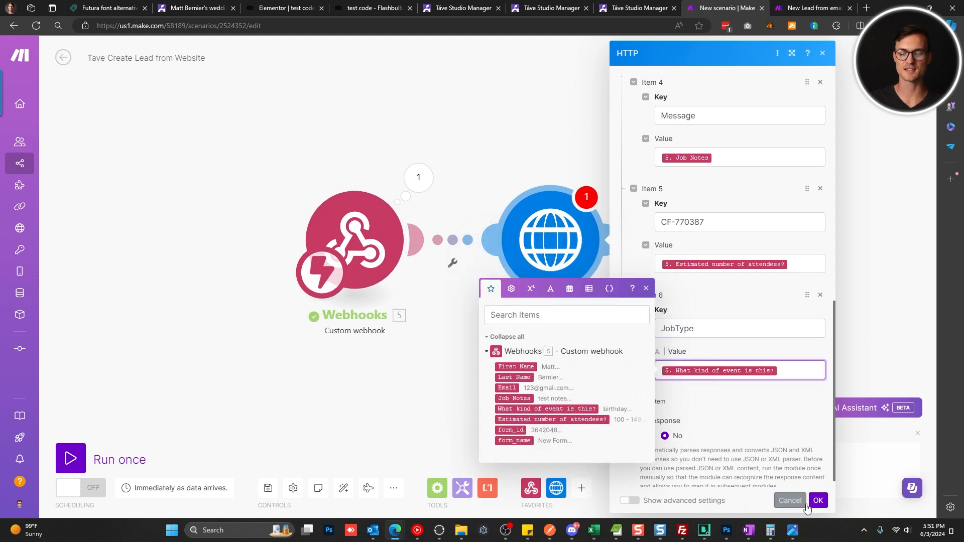
Confirm the HTTP settings, save the scenario and run it once to wait for data.
click(817, 501)
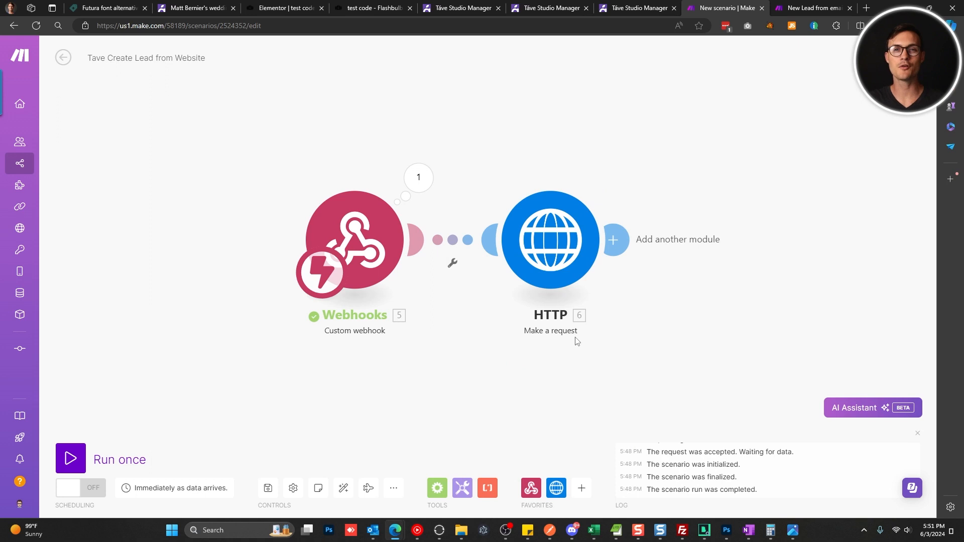
click(267, 487)
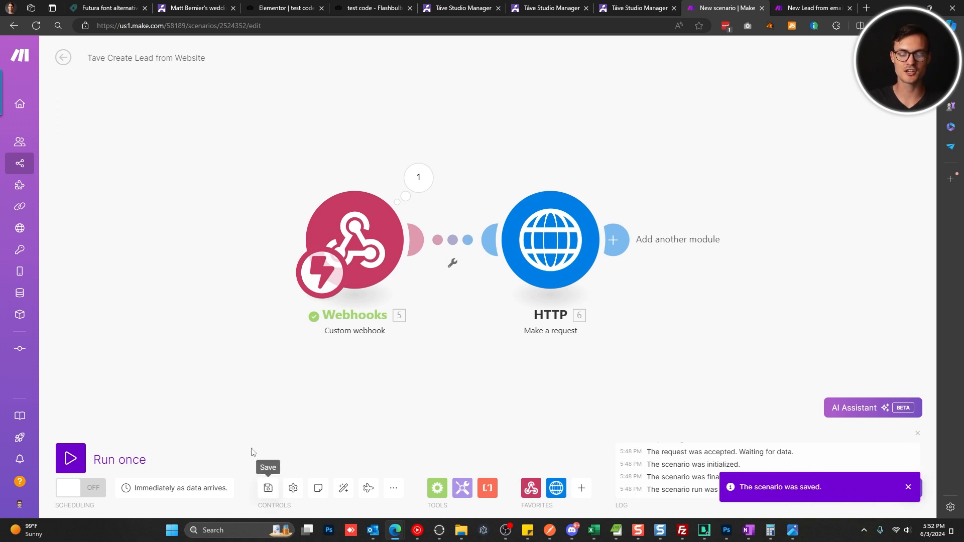
click(65, 458)
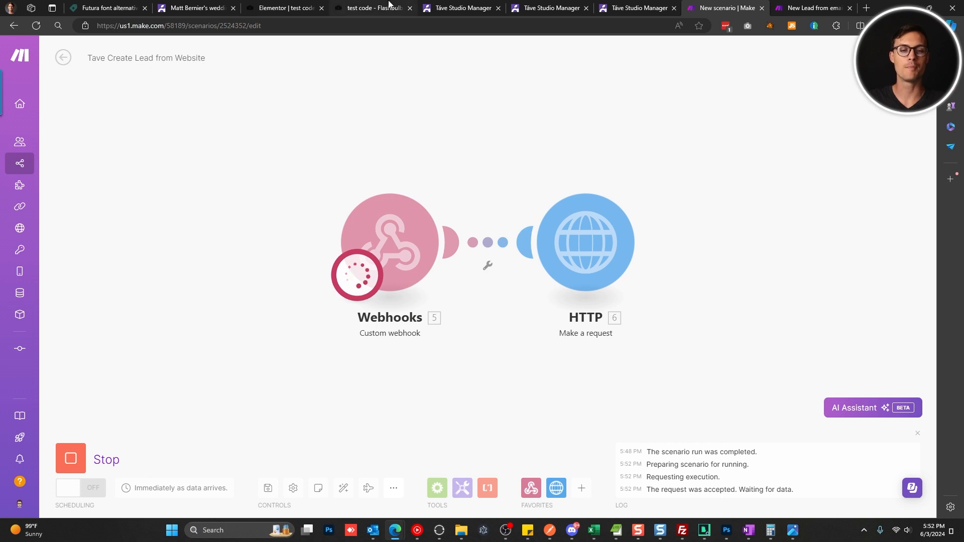
click(369, 8)
click(315, 175)
Enter a test first name, last name and email, send the enquiry, and return to Make.
text(Matt)
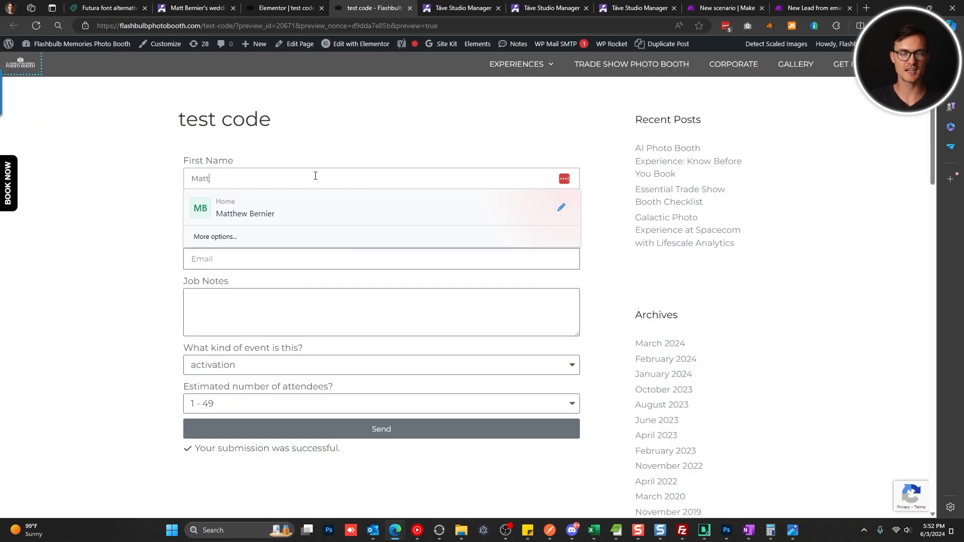
key(Tab)
text(B)
key(Tab)
text(mg1)
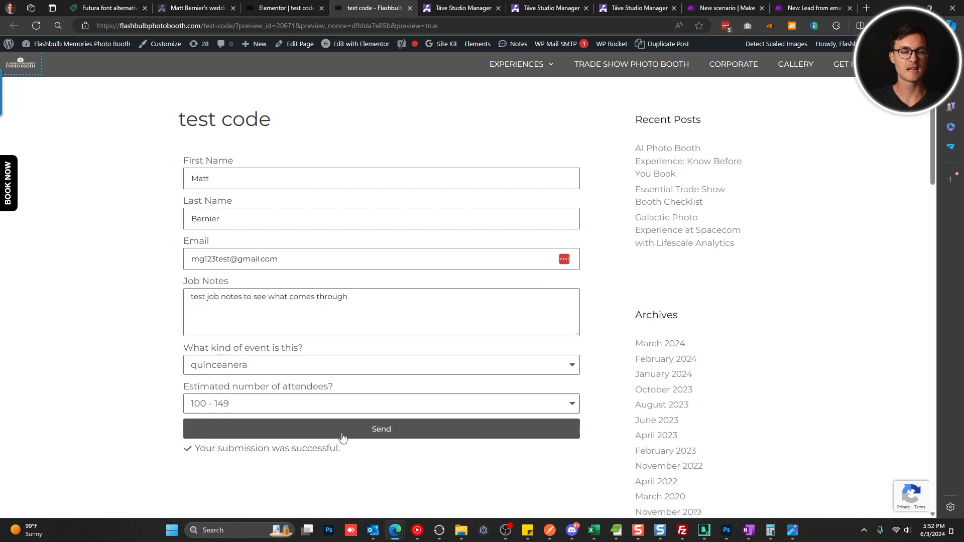
click(342, 437)
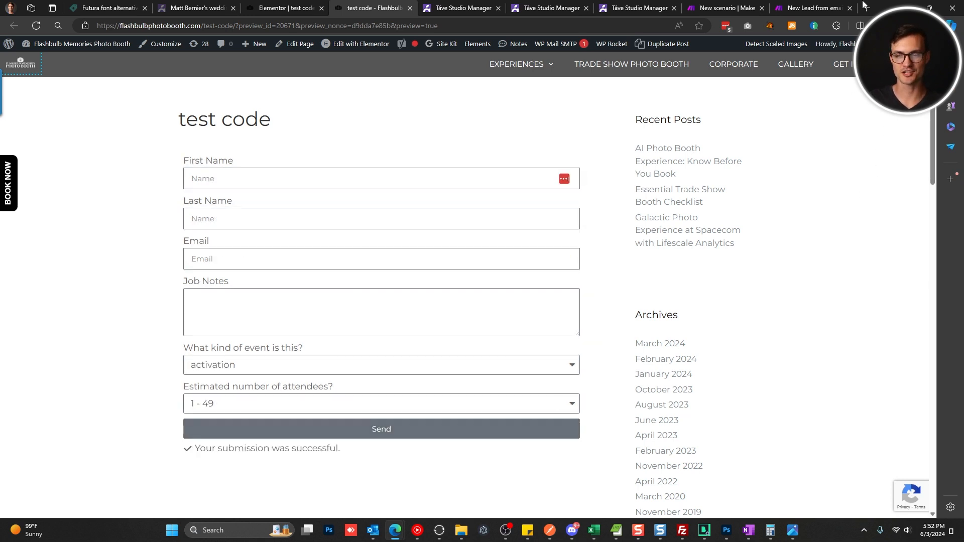
click(748, 6)
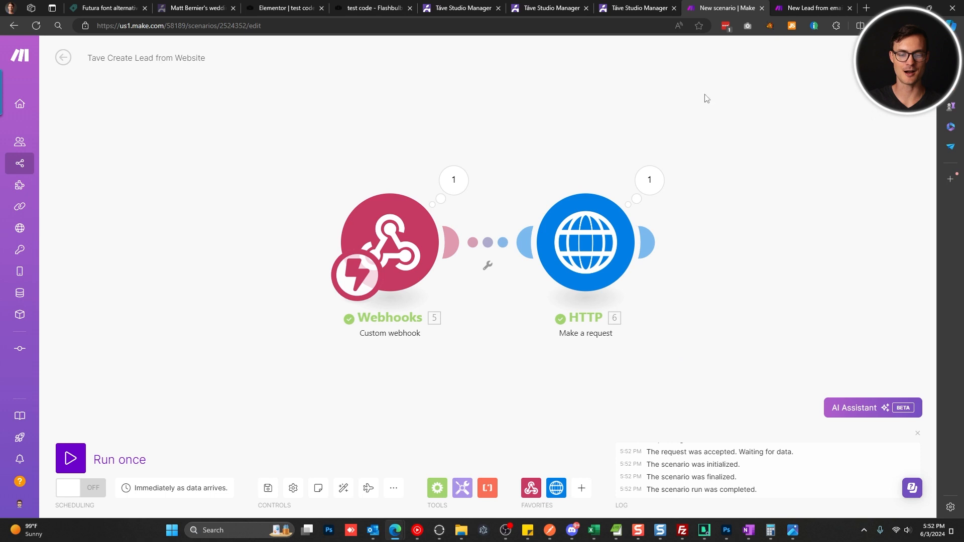
Check the HTTP operation details showing status 200 with OK response data, then go to Táve.
click(649, 181)
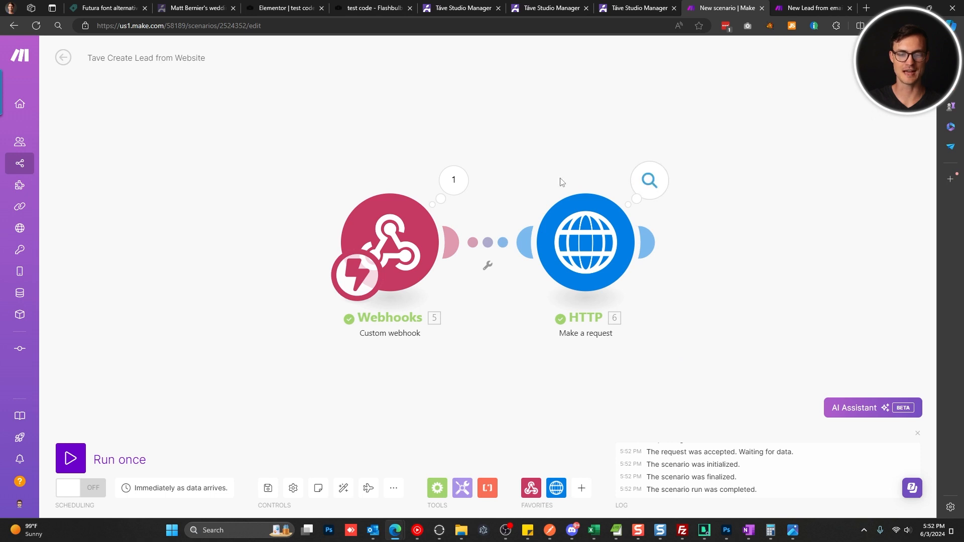
click(650, 180)
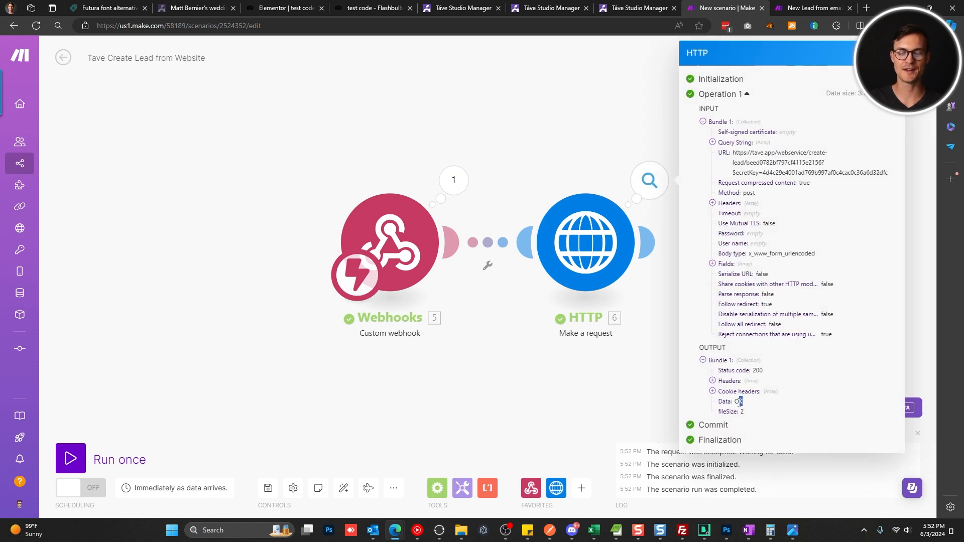
drag(739, 403, 735, 405)
click(779, 435)
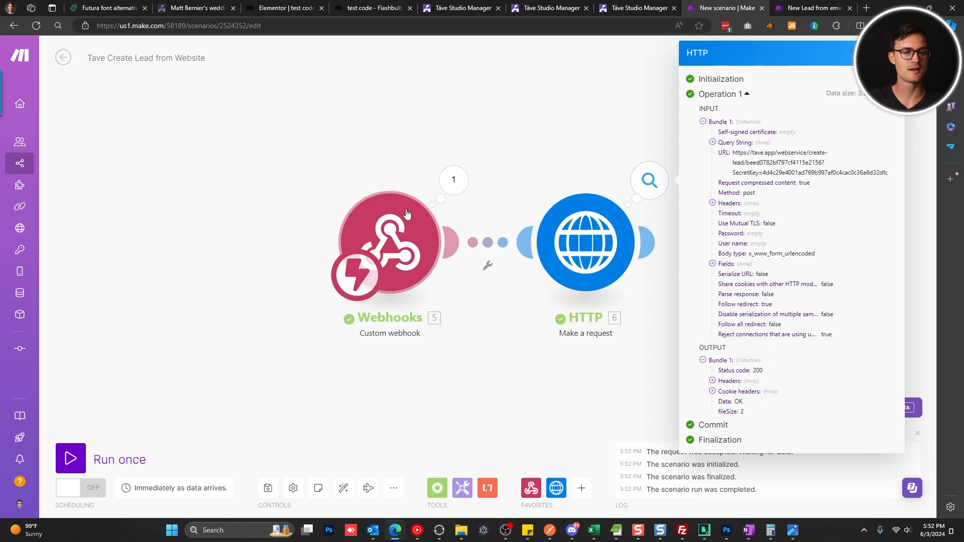
click(198, 7)
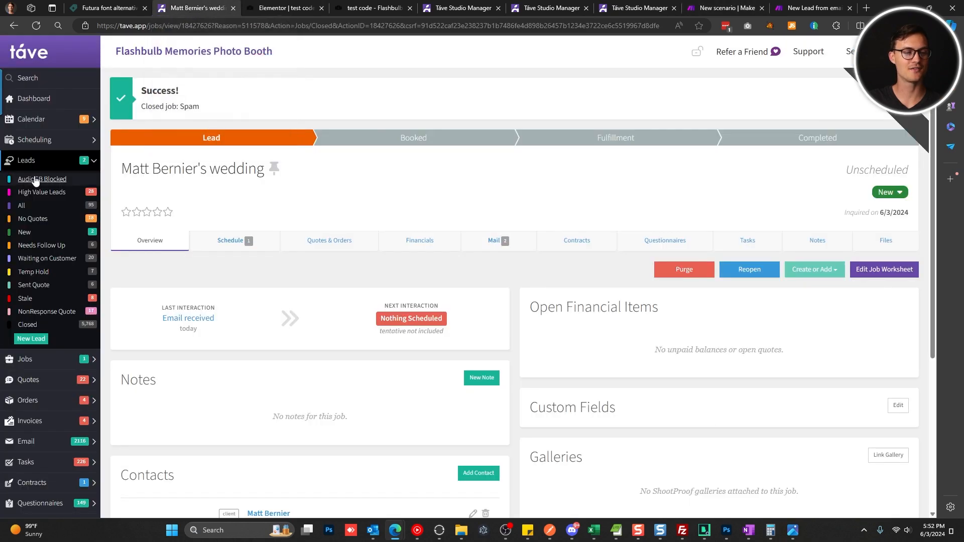
Open the new quinceanera lead and verify its Attendee Count custom field shows 100 - 149.
click(30, 232)
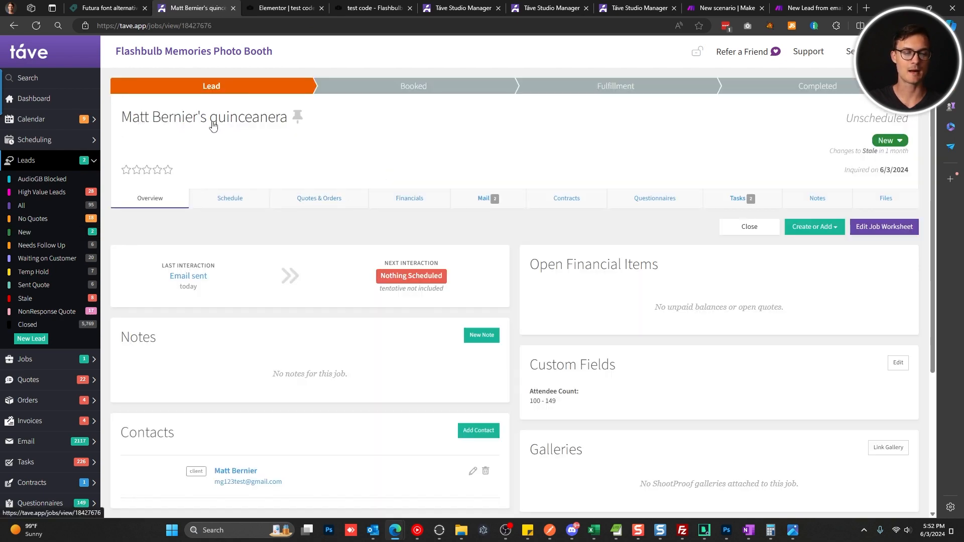
scroll(236, 382, down, 3)
scroll(268, 342, up, 3)
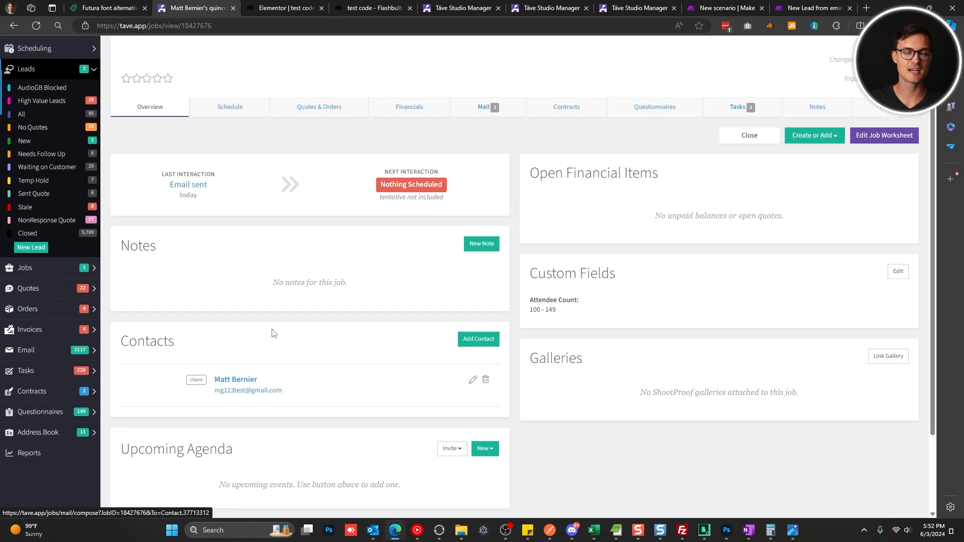
drag(291, 118, 214, 119)
click(394, 135)
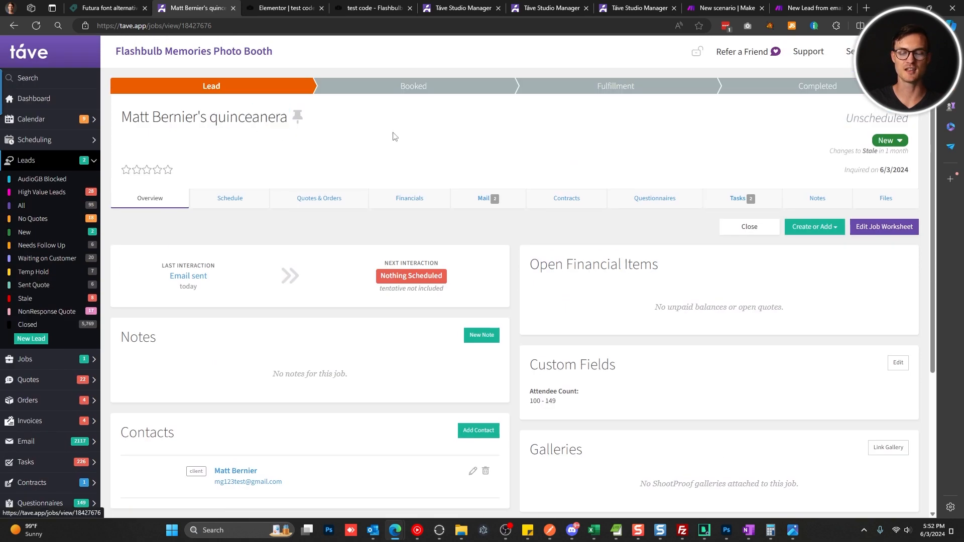
drag(560, 405, 531, 392)
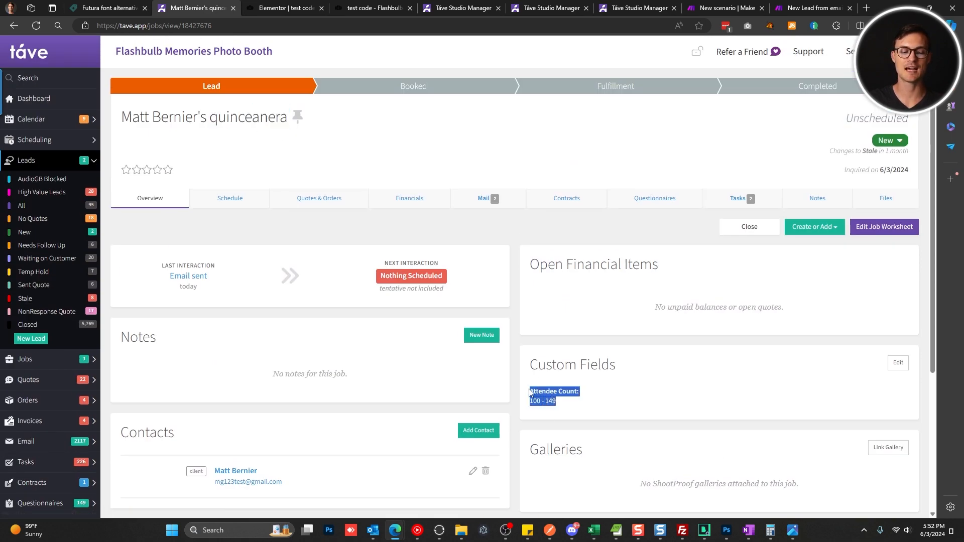
click(632, 406)
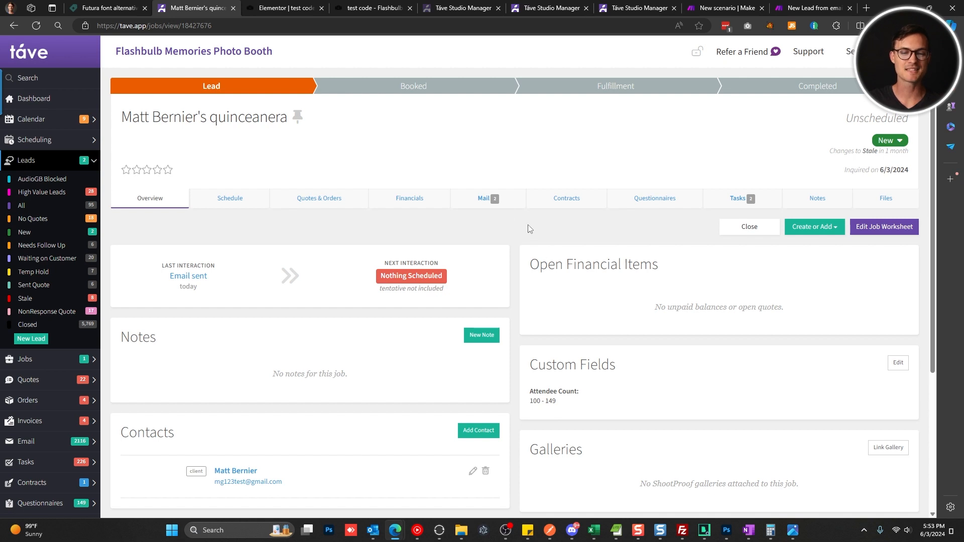
Verify the test job notes in the Web Lead message and Client Job Notes custom field.
click(500, 201)
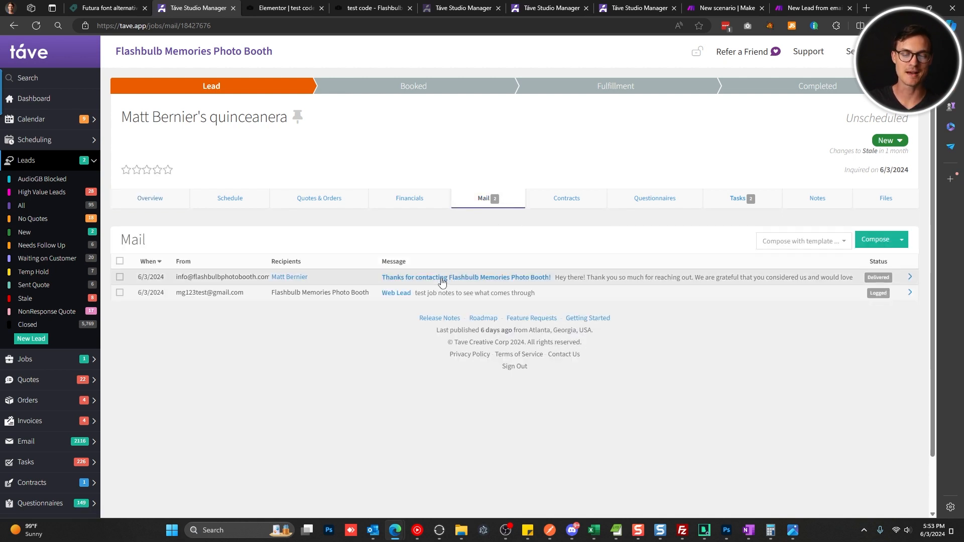
click(400, 297)
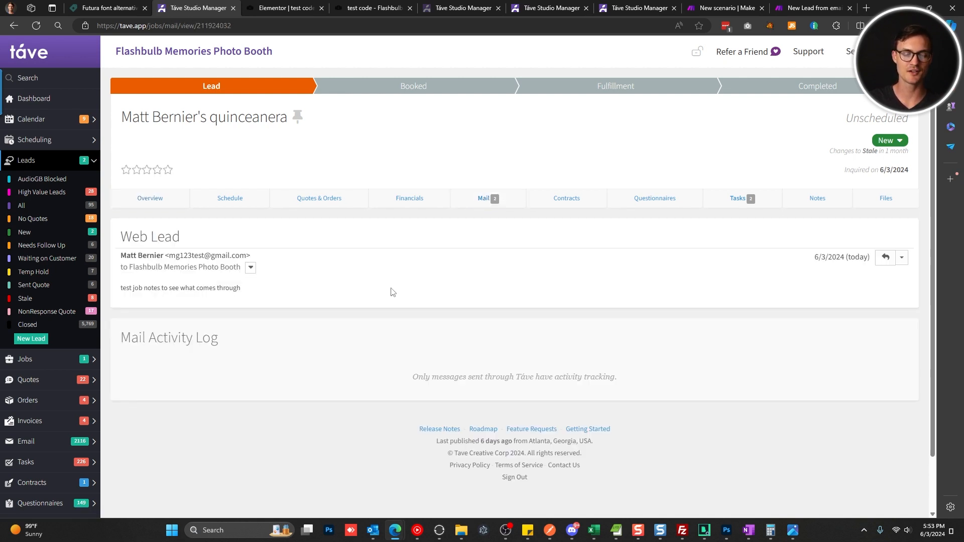
triple_click(185, 288)
click(346, 305)
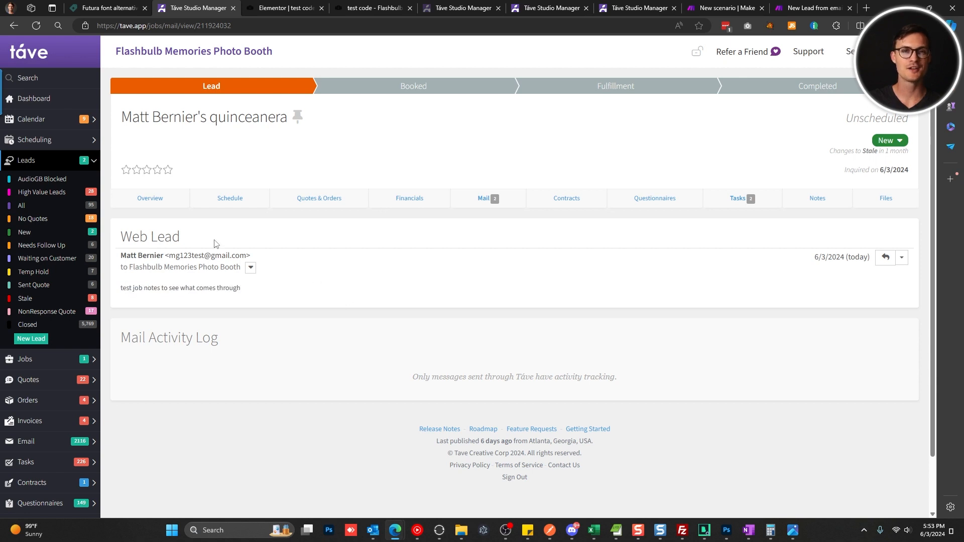
click(145, 199)
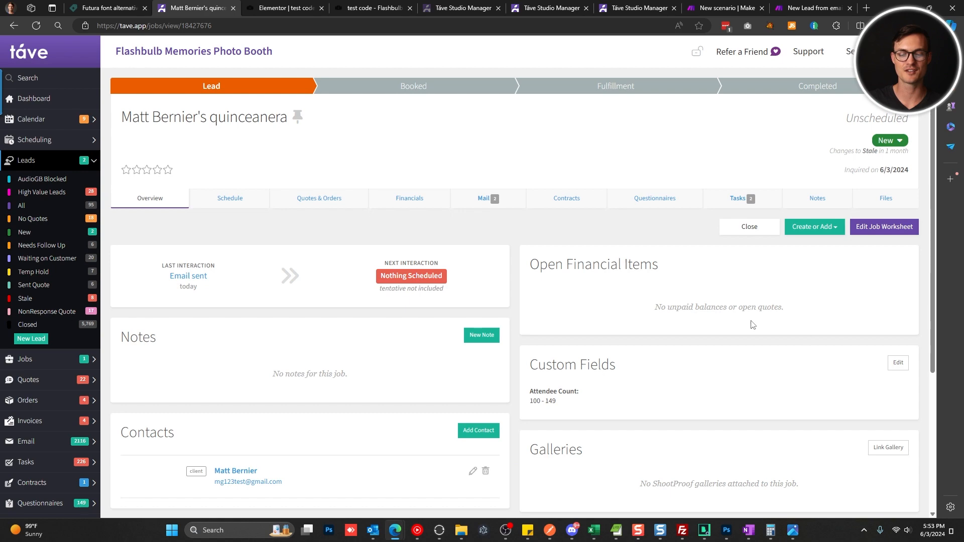
click(898, 363)
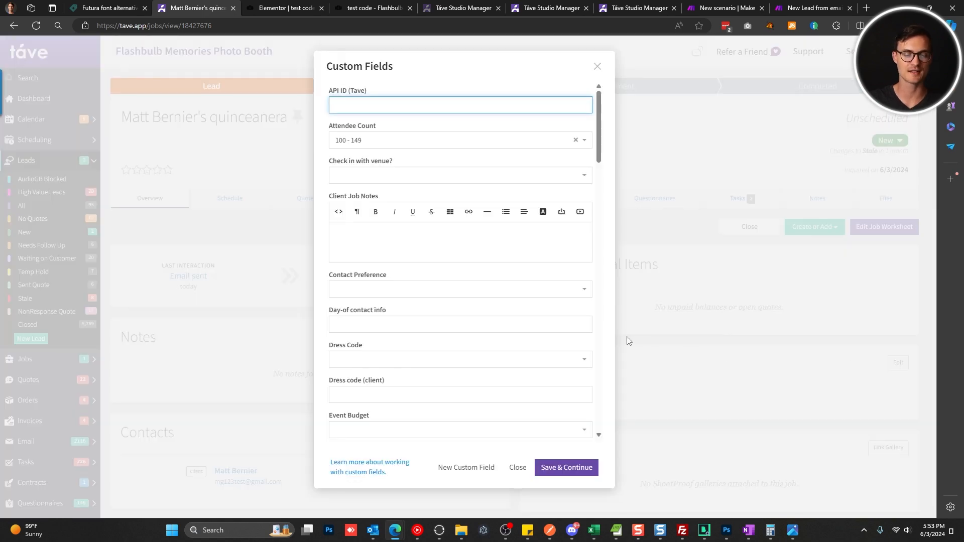
click(381, 239)
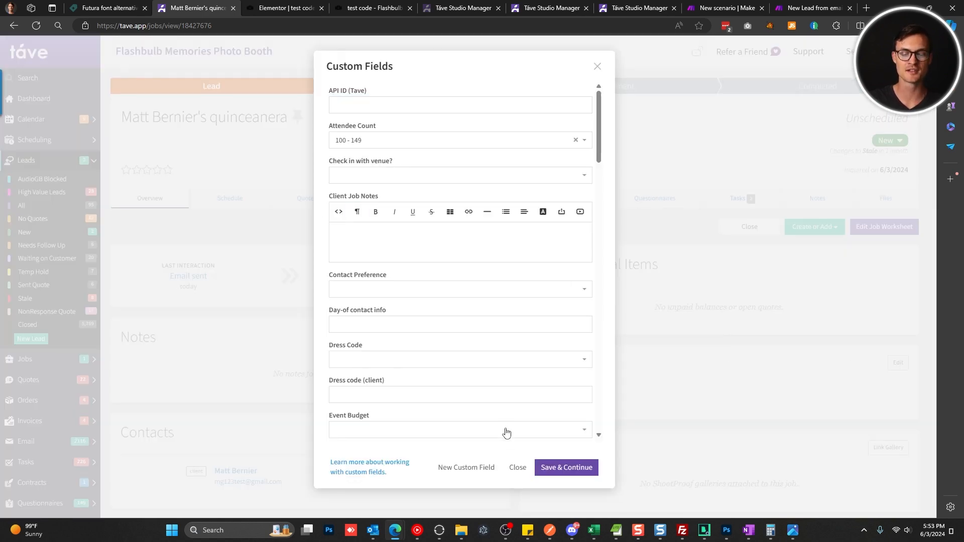
click(517, 467)
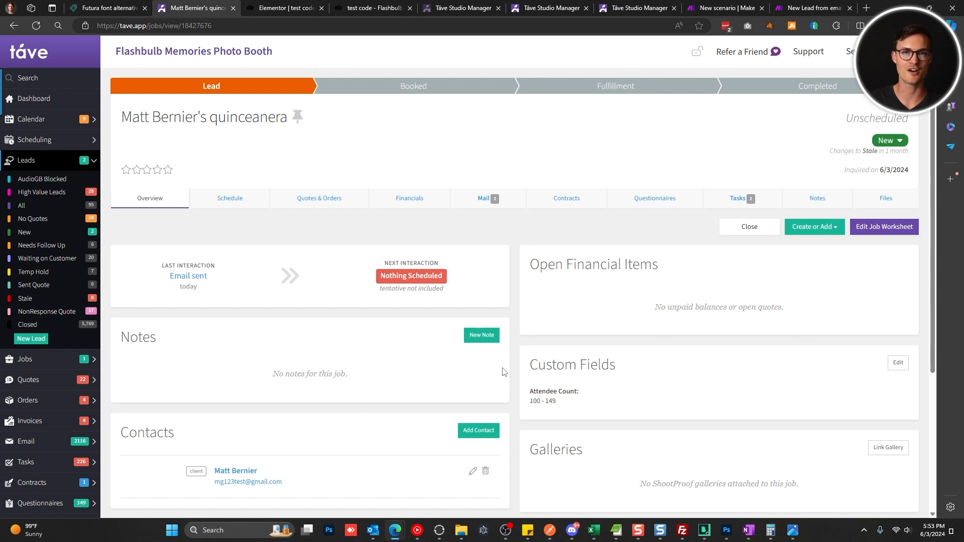
click(731, 6)
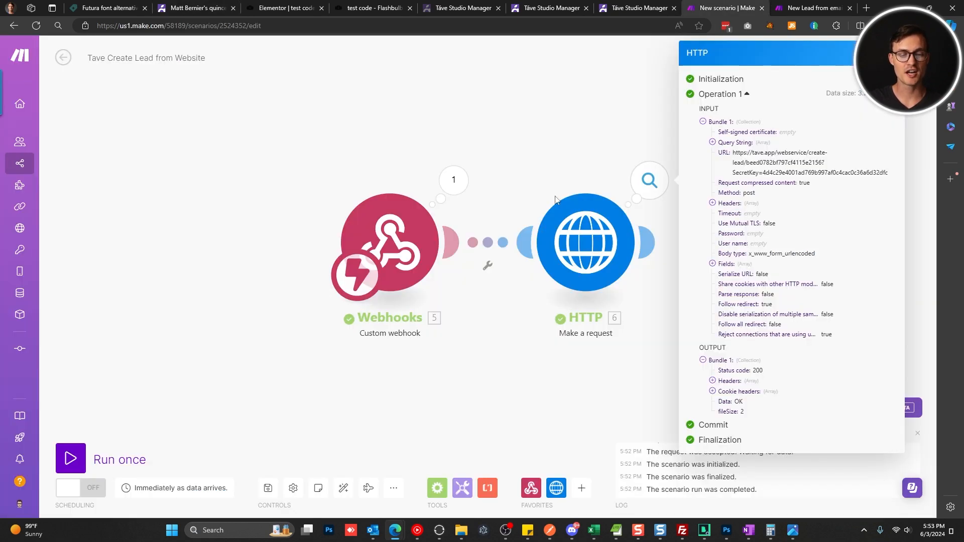
Switch the scenario's scheduling ON to run immediately as data arrives, then exit the editor.
click(427, 276)
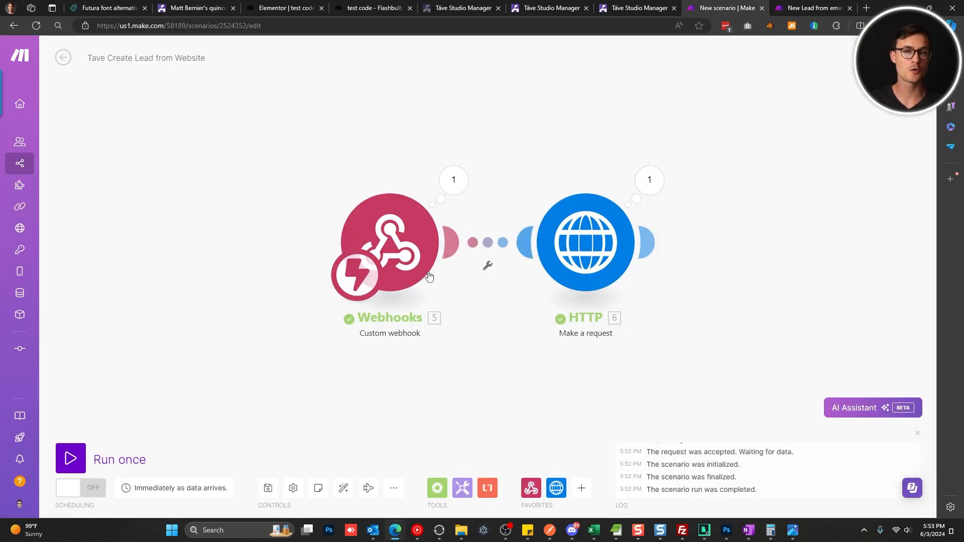
click(99, 494)
scroll(257, 206, down, 3)
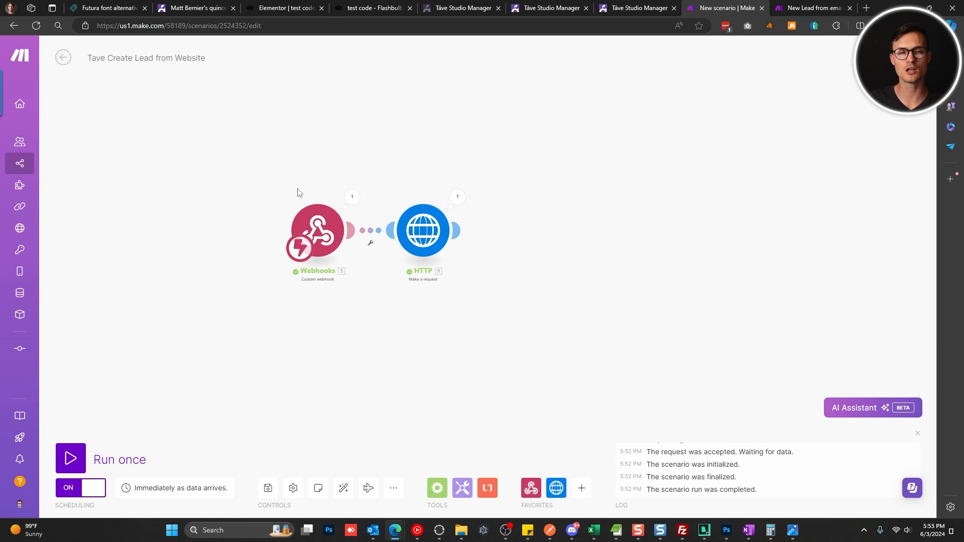
click(63, 58)
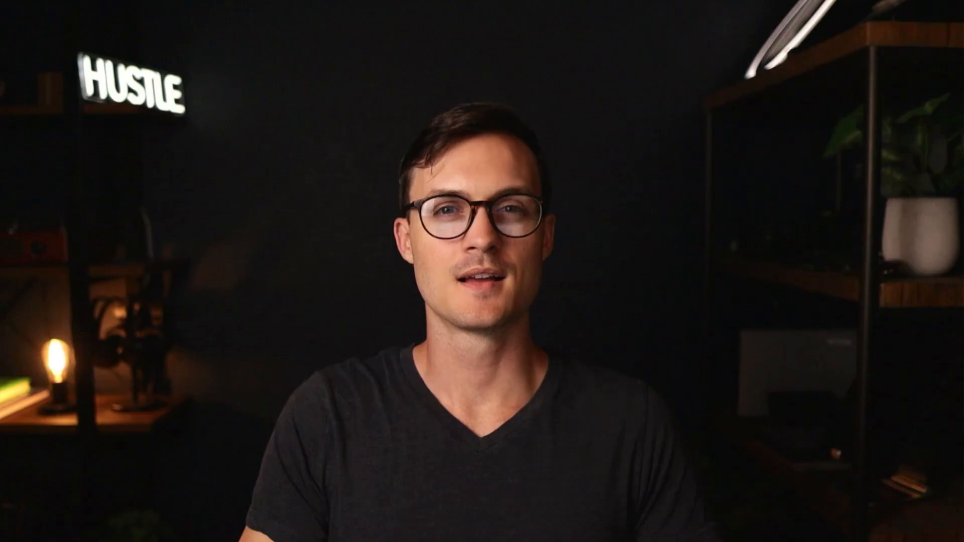